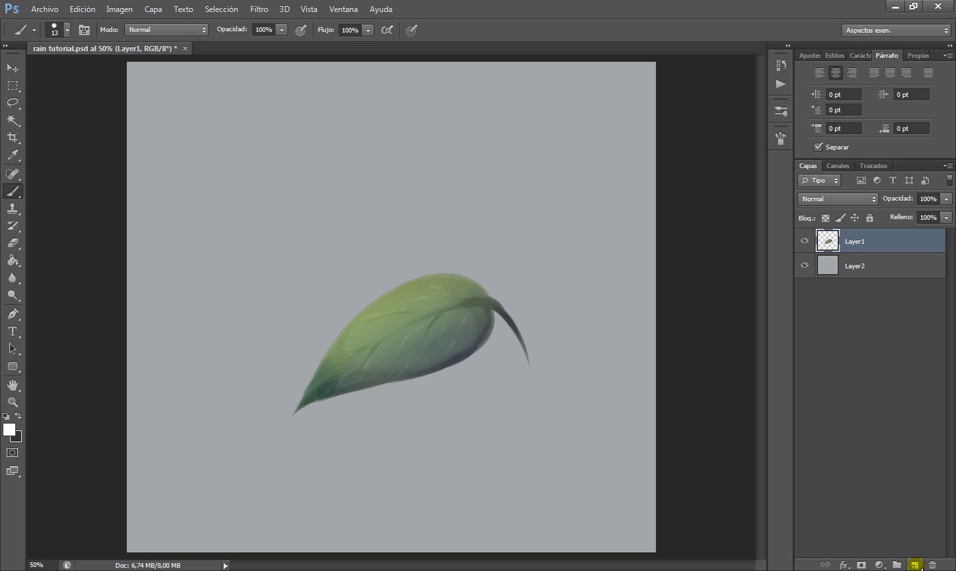
On a new layer, dot 13 px white droplets along the upper and lower-left leaf edges.
{"action": "left_click", "coordinate": [920, 567]}
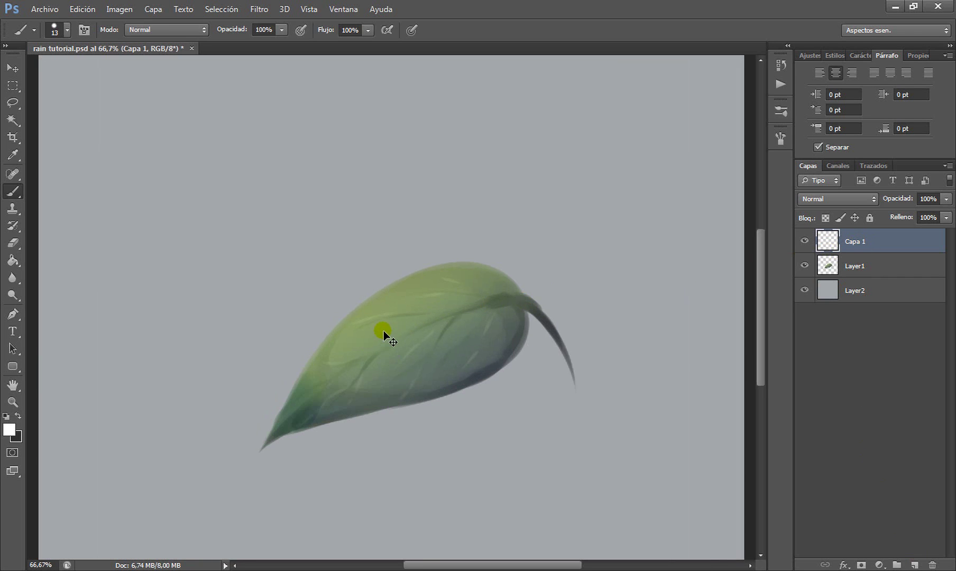
{"action": "scroll", "coordinate": [383, 330], "scroll_direction": "up", "scroll_amount": 2}
{"action": "left_click", "coordinate": [365, 256]}
{"action": "left_click", "coordinate": [344, 274]}
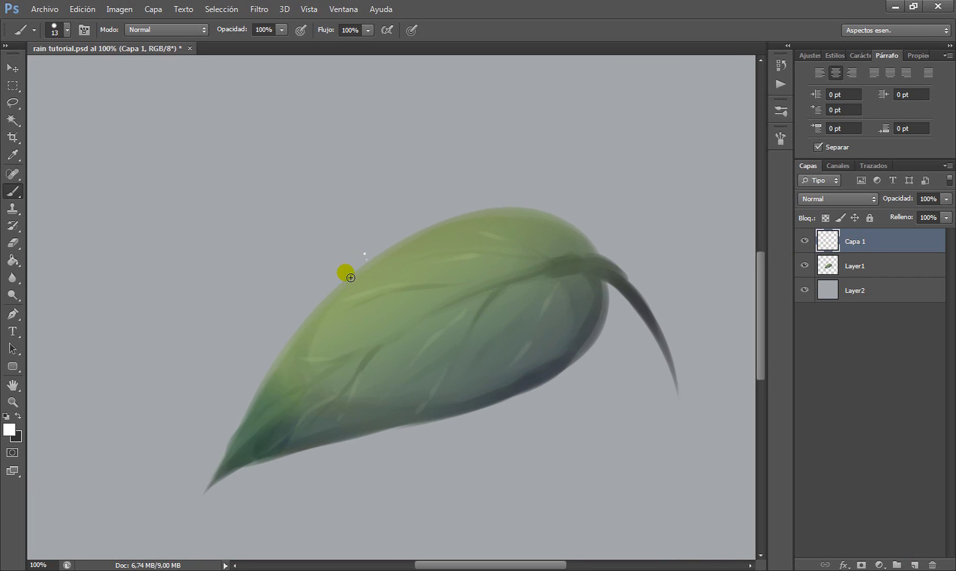
{"action": "left_click", "coordinate": [316, 296]}
{"action": "left_click", "coordinate": [297, 327]}
{"action": "left_click", "coordinate": [276, 355]}
{"action": "left_click", "coordinate": [252, 395]}
{"action": "left_click", "coordinate": [246, 412]}
{"action": "left_click", "coordinate": [238, 423]}
{"action": "left_click", "coordinate": [223, 440]}
Dot more white droplets along the upper-left edge and across the top of the leaf.
{"action": "left_click", "coordinate": [282, 376]}
{"action": "left_click", "coordinate": [297, 358]}
{"action": "left_click", "coordinate": [345, 296]}
{"action": "left_click", "coordinate": [385, 243]}
{"action": "left_click", "coordinate": [394, 258]}
{"action": "left_click", "coordinate": [405, 240]}
{"action": "left_click", "coordinate": [432, 222]}
{"action": "left_click", "coordinate": [455, 204]}
{"action": "left_click", "coordinate": [457, 218]}
{"action": "left_click", "coordinate": [471, 207]}
{"action": "left_click", "coordinate": [503, 205]}
{"action": "left_click", "coordinate": [519, 197]}
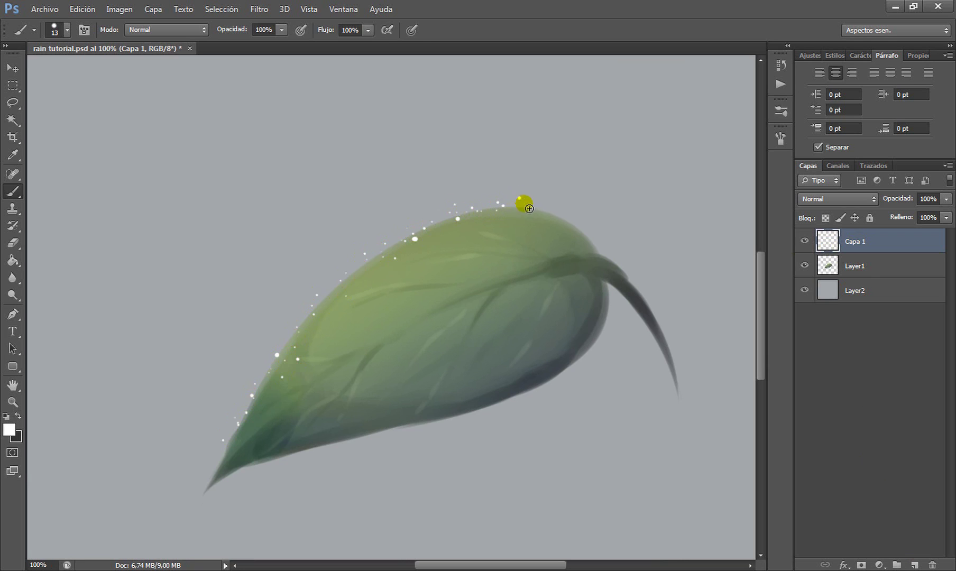
Fill in droplets at the leaf's top right, stem top and lower-left edge.
{"action": "left_click", "coordinate": [584, 231]}
{"action": "left_click", "coordinate": [260, 365]}
{"action": "left_click", "coordinate": [322, 300]}
{"action": "left_click", "coordinate": [340, 284]}
{"action": "left_click", "coordinate": [322, 259]}
{"action": "left_click", "coordinate": [352, 266]}
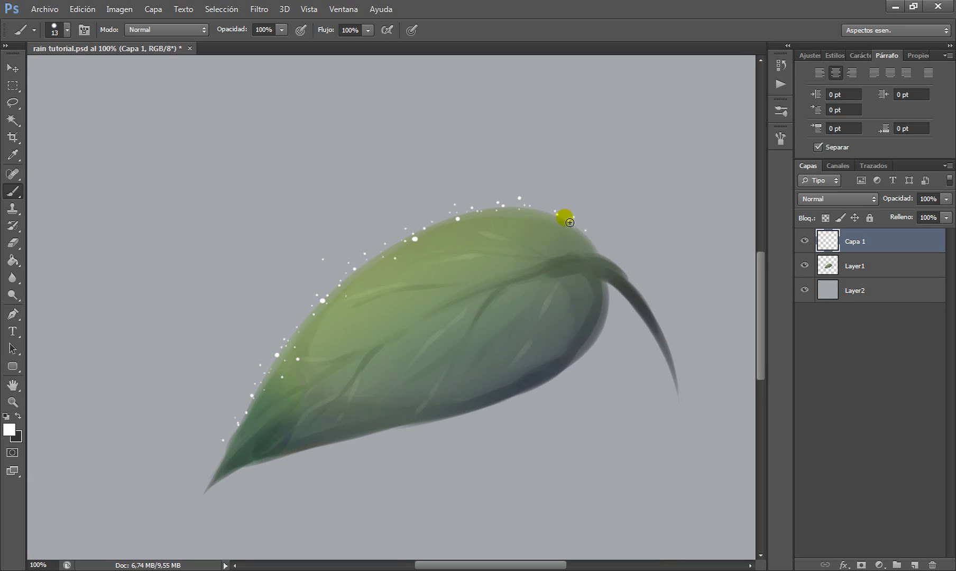
{"action": "left_click", "coordinate": [603, 225]}
{"action": "left_click", "coordinate": [614, 246]}
{"action": "left_click", "coordinate": [629, 261]}
{"action": "left_click", "coordinate": [233, 406]}
{"action": "left_click", "coordinate": [245, 412]}
On a new layer, paint thick 41 px white strokes along the leaf edge and stem.
{"action": "left_click", "coordinate": [915, 564]}
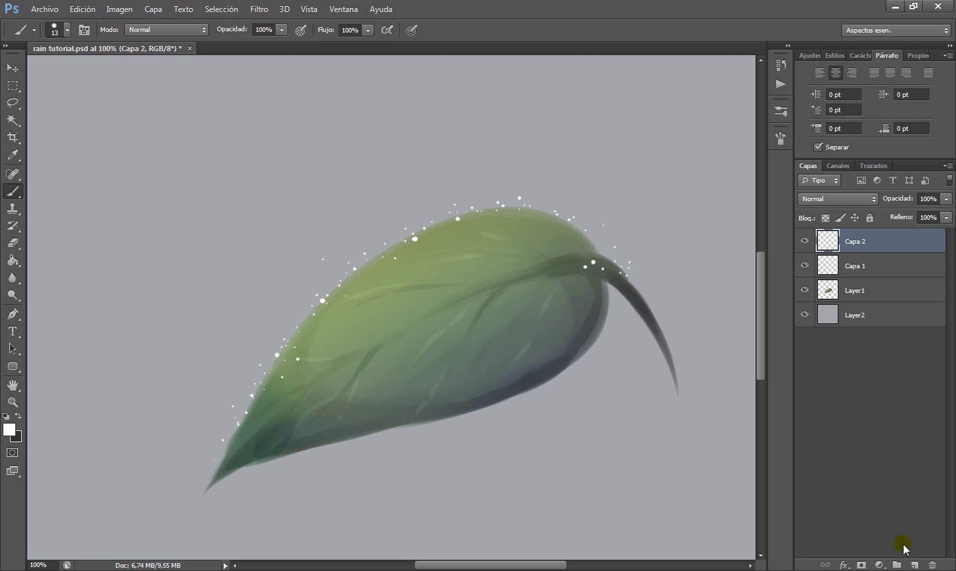
{"action": "left_click", "coordinate": [67, 31]}
{"action": "left_click_drag", "start_coordinate": [31, 68], "coordinate": [45, 68]}
{"action": "left_click", "coordinate": [274, 384]}
{"action": "mouse_move", "coordinate": [230, 431]}
{"action": "left_mouse_down"}
{"action": "mouse_move", "coordinate": [584, 232]}
{"action": "mouse_move", "coordinate": [628, 273]}
{"action": "left_mouse_up"}
Nudge the white strokes up slightly and soften them with an 18.2 px Gaussian blur.
{"action": "key", "text": "ctrl+t"}
{"action": "left_click_drag", "start_coordinate": [554, 272], "coordinate": [557, 261]}
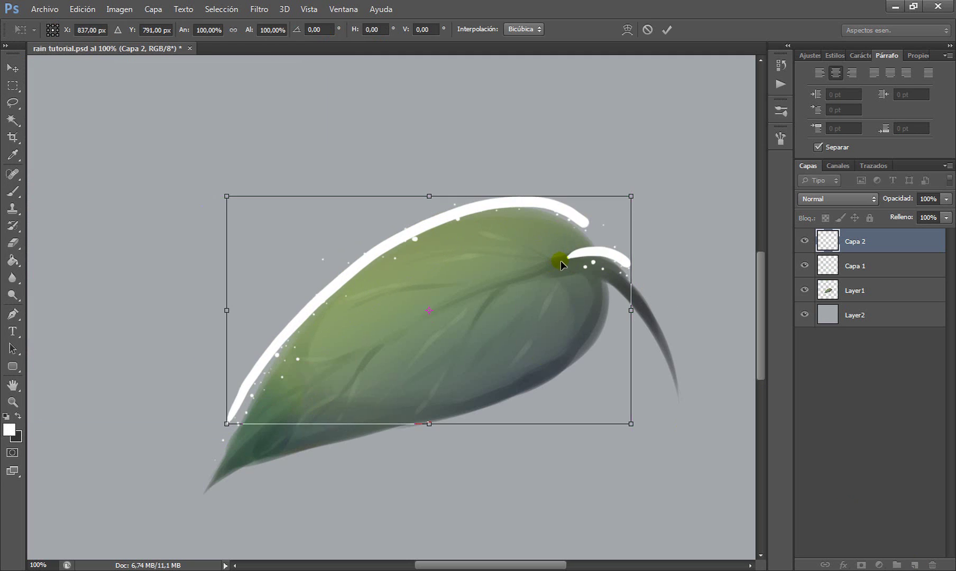
{"action": "key", "text": "Return"}
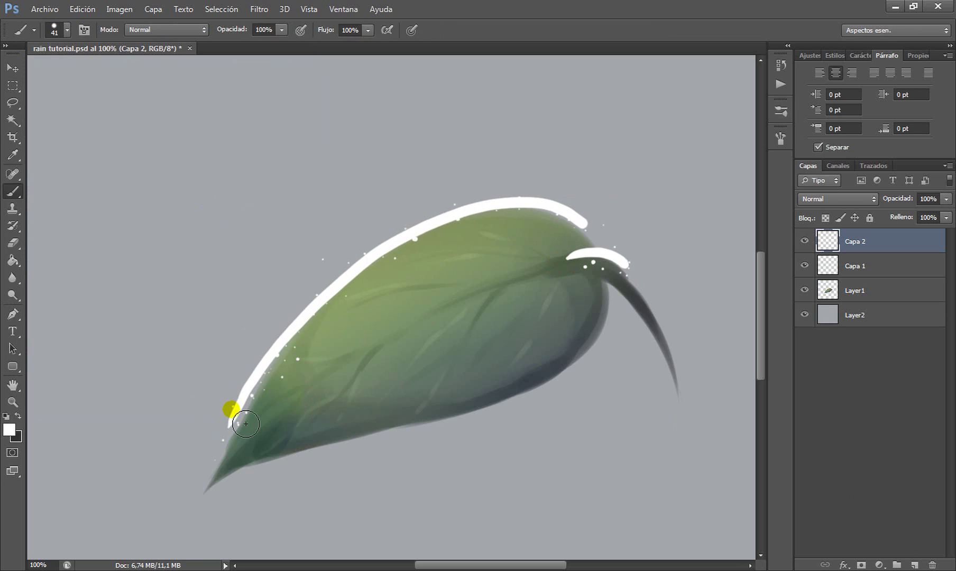
{"action": "left_click", "coordinate": [260, 9]}
{"action": "mouse_move", "coordinate": [342, 142]}
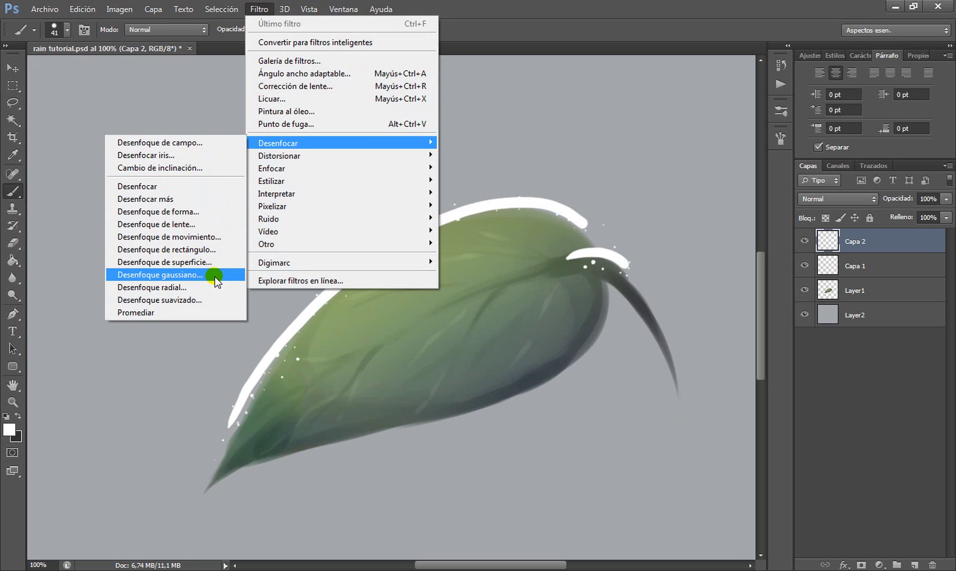
{"action": "left_click", "coordinate": [214, 275]}
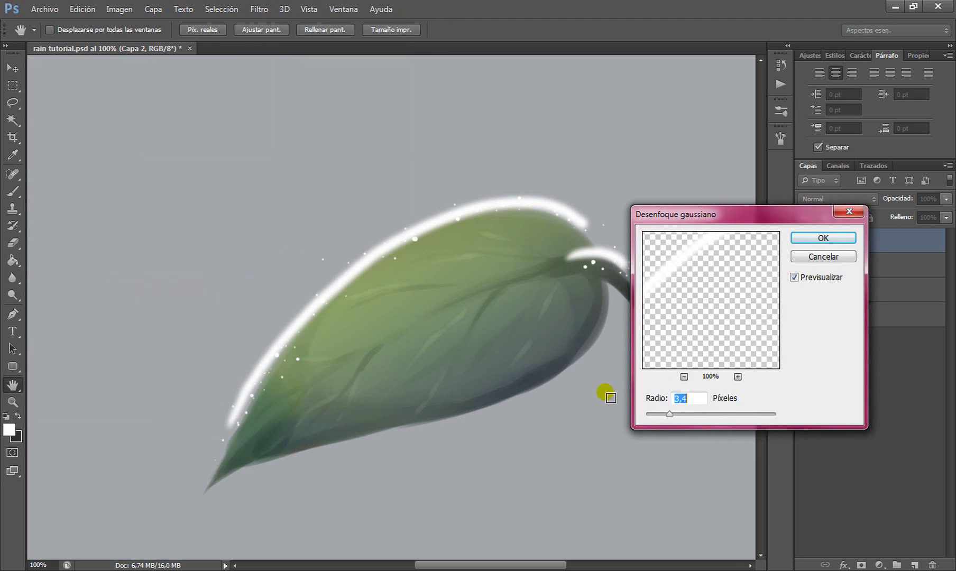
{"action": "left_click_drag", "start_coordinate": [684, 414], "coordinate": [703, 416]}
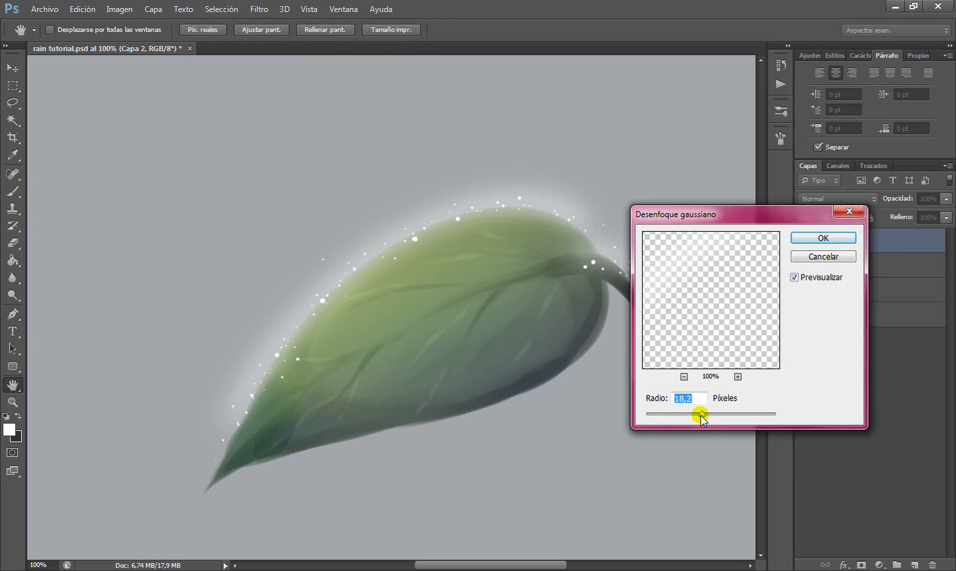
{"action": "left_click", "coordinate": [823, 238]}
Switch back to the Brush tool and bring up its size settings.
{"action": "key", "text": "b"}
{"action": "left_click", "coordinate": [804, 240]}
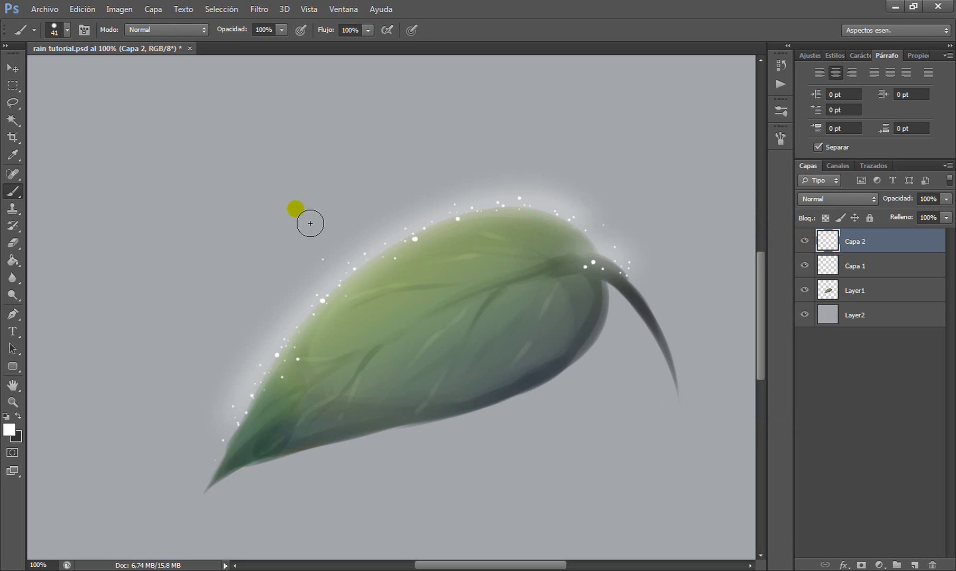
{"action": "left_click", "coordinate": [67, 30]}
Shrink the brush to 9 px and add a new layer, Capa 3.
{"action": "left_click_drag", "start_coordinate": [32, 70], "coordinate": [25, 69]}
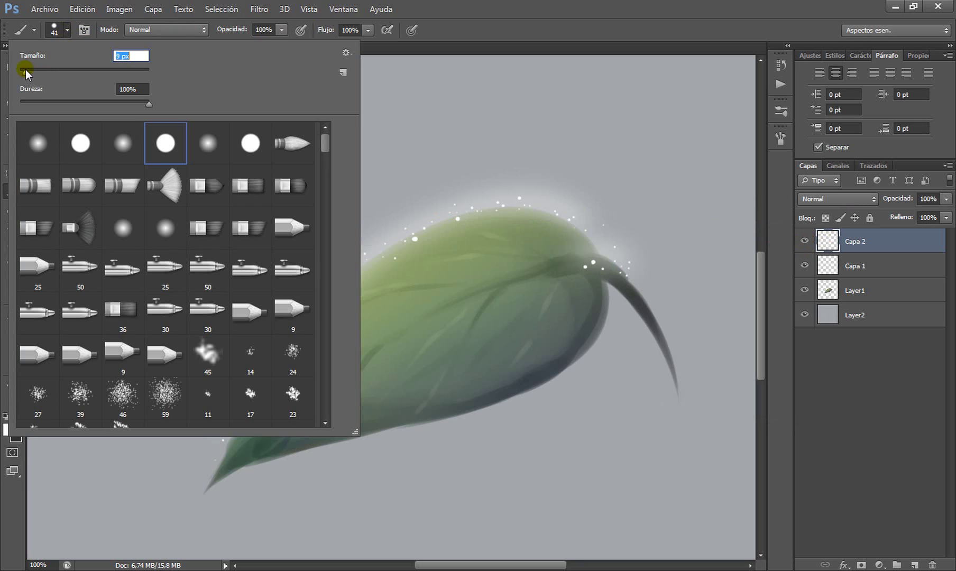
{"action": "left_click", "coordinate": [67, 30]}
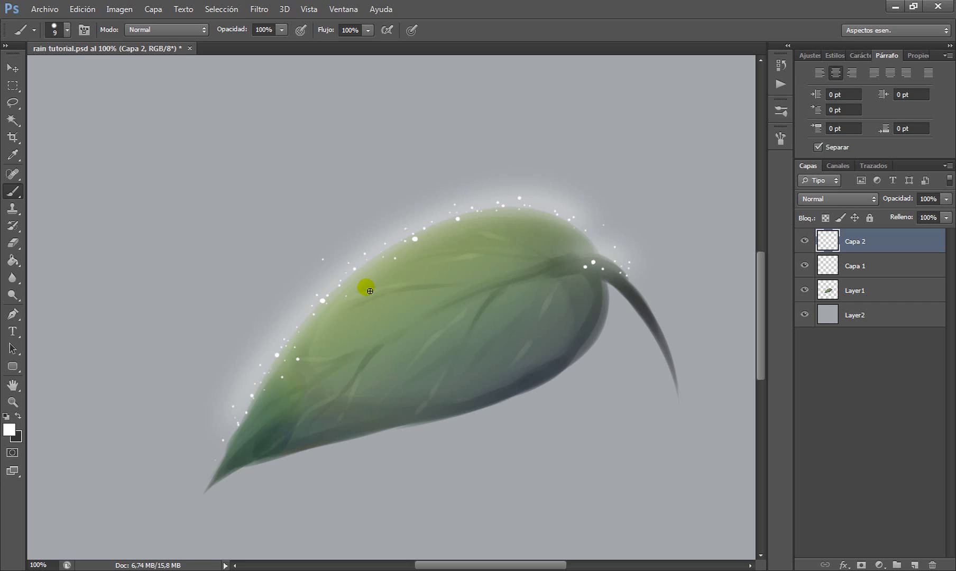
{"action": "scroll", "coordinate": [369, 290], "scroll_direction": "up", "scroll_amount": 1}
{"action": "left_click", "coordinate": [915, 564]}
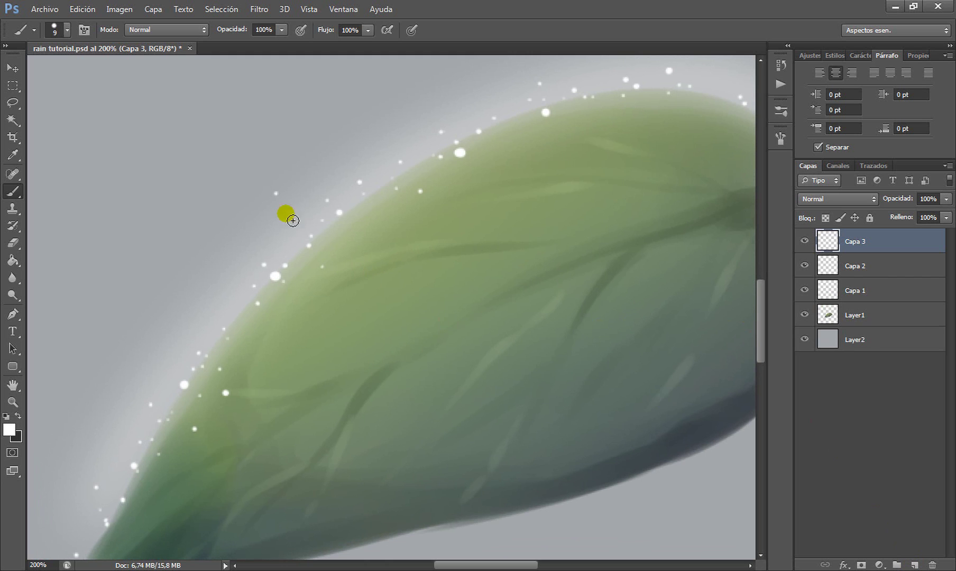
{"action": "scroll", "coordinate": [305, 296], "scroll_direction": "down", "scroll_amount": 2}
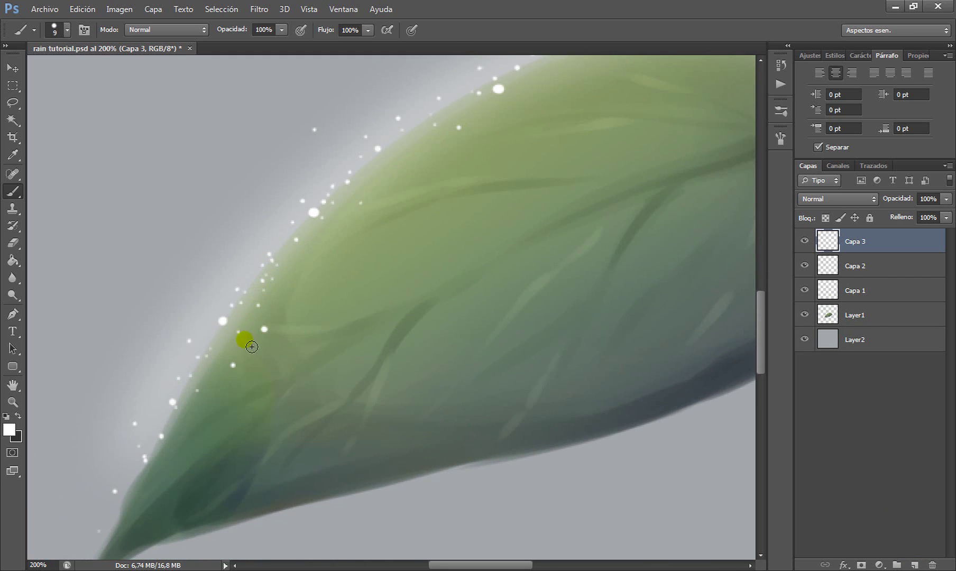
{"action": "scroll", "coordinate": [293, 256], "scroll_direction": "down", "scroll_amount": 1}
{"action": "scroll", "coordinate": [264, 290], "scroll_direction": "down", "scroll_amount": 1}
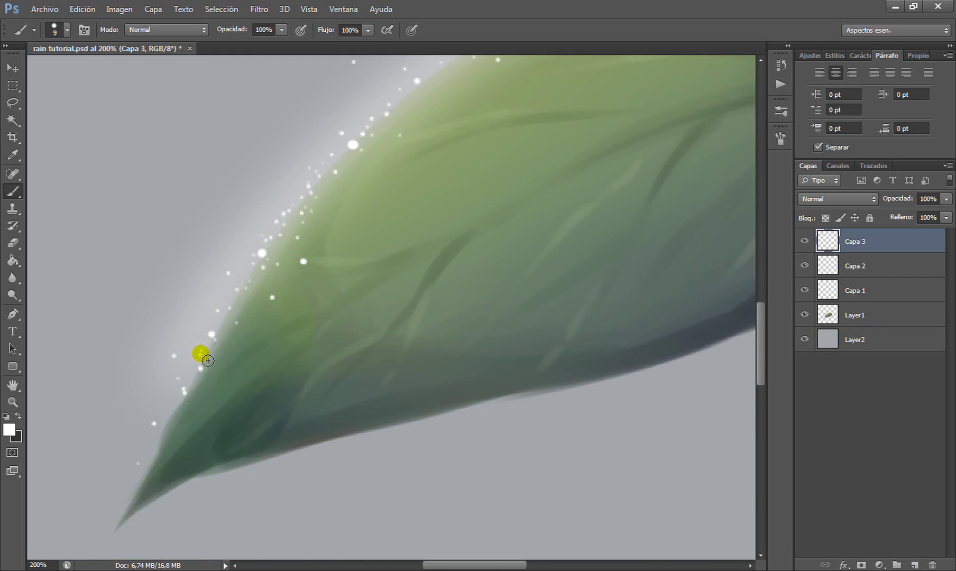
{"action": "scroll", "coordinate": [298, 326], "scroll_direction": "down", "scroll_amount": 1}
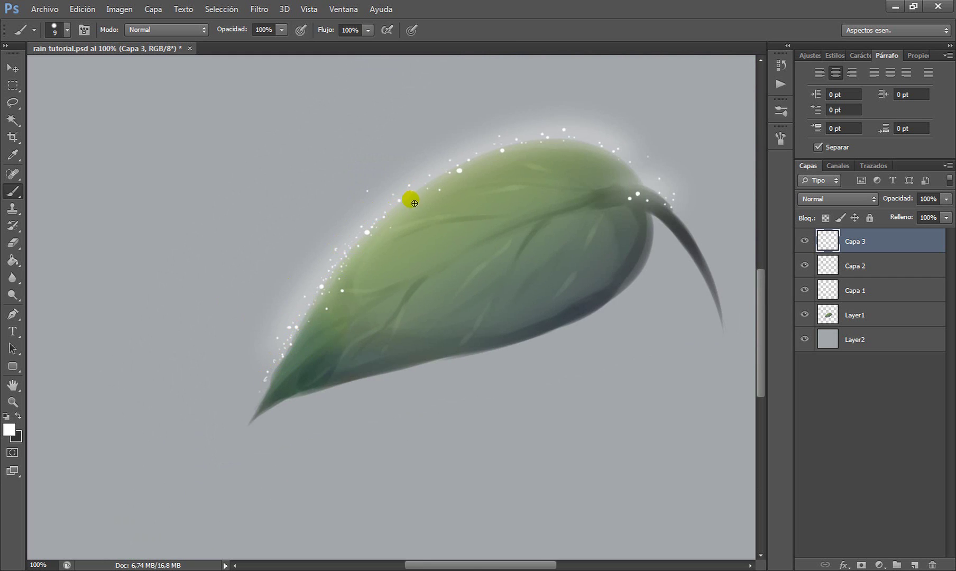
At 200% zoom, dot white droplets around the stem junction and along the curving stem.
{"action": "key", "text": "ctrl+plus"}
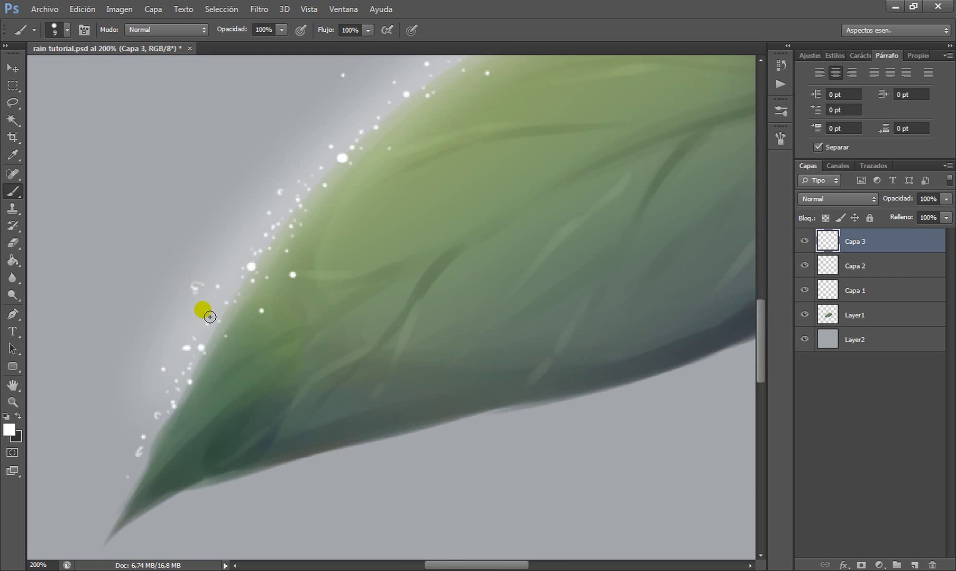
{"action": "scroll", "coordinate": [239, 231], "scroll_direction": "up", "scroll_amount": 2}
{"action": "scroll", "coordinate": [260, 254], "scroll_direction": "right", "scroll_amount": 2}
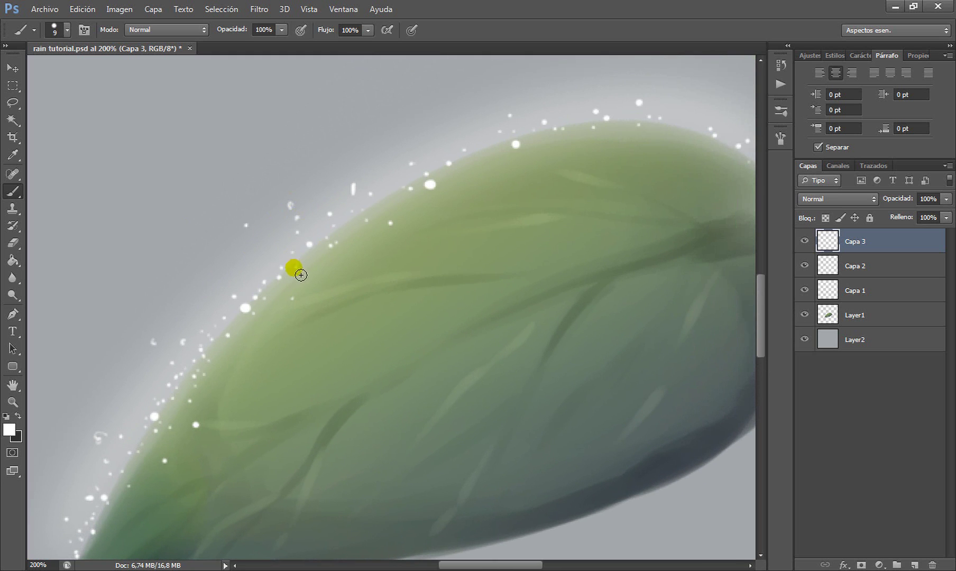
{"action": "scroll", "coordinate": [318, 233], "scroll_direction": "up", "scroll_amount": 2}
{"action": "scroll", "coordinate": [317, 232], "scroll_direction": "right", "scroll_amount": 2}
{"action": "scroll", "coordinate": [374, 216], "scroll_direction": "up", "scroll_amount": 2}
{"action": "scroll", "coordinate": [374, 217], "scroll_direction": "right", "scroll_amount": 2}
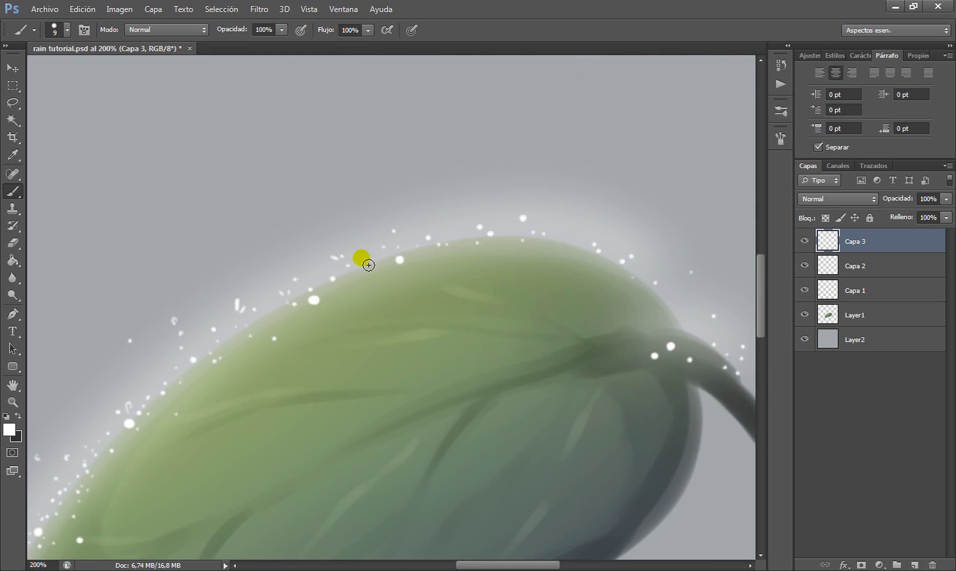
{"action": "scroll", "coordinate": [464, 225], "scroll_direction": "up", "scroll_amount": 2}
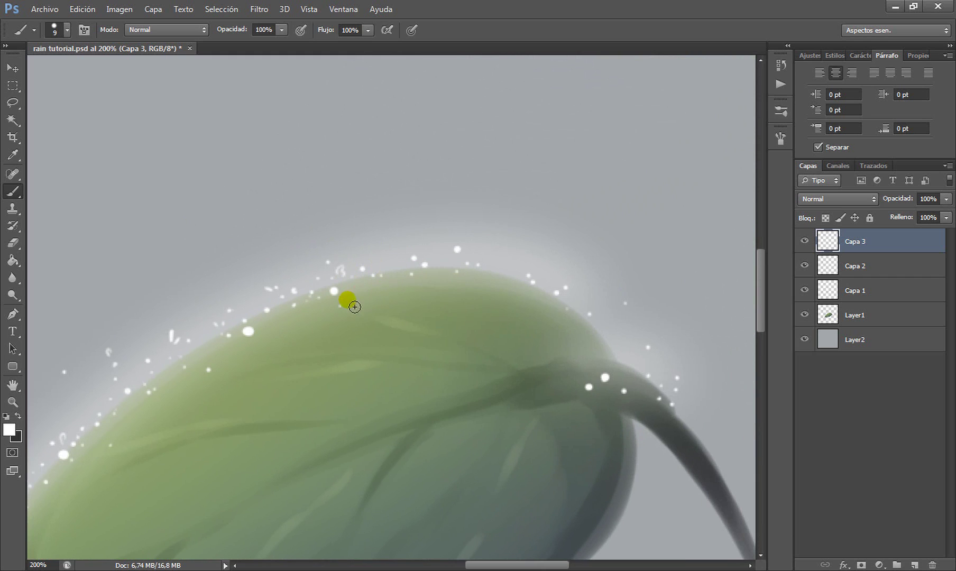
{"action": "scroll", "coordinate": [432, 243], "scroll_direction": "right", "scroll_amount": 2}
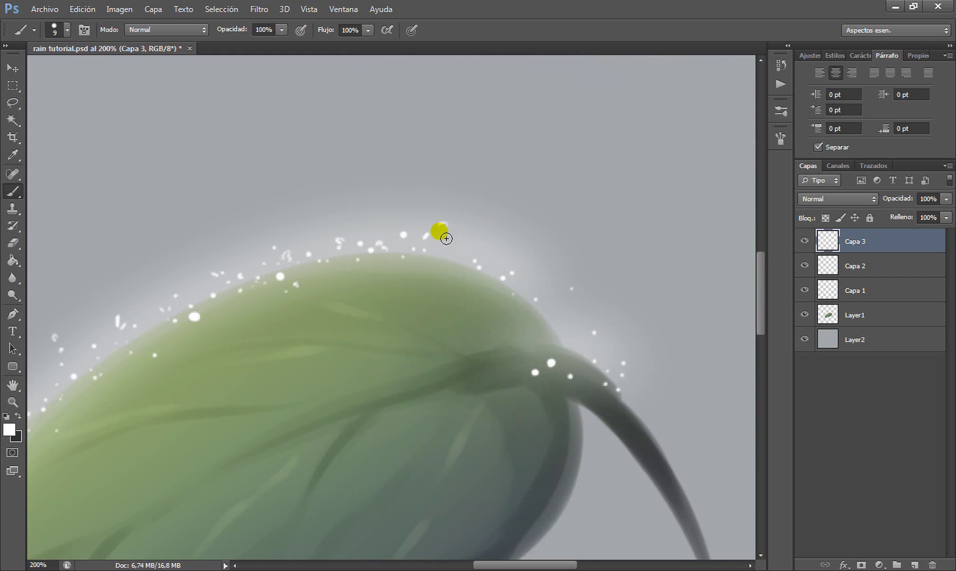
{"action": "scroll", "coordinate": [492, 254], "scroll_direction": "down", "scroll_amount": 2}
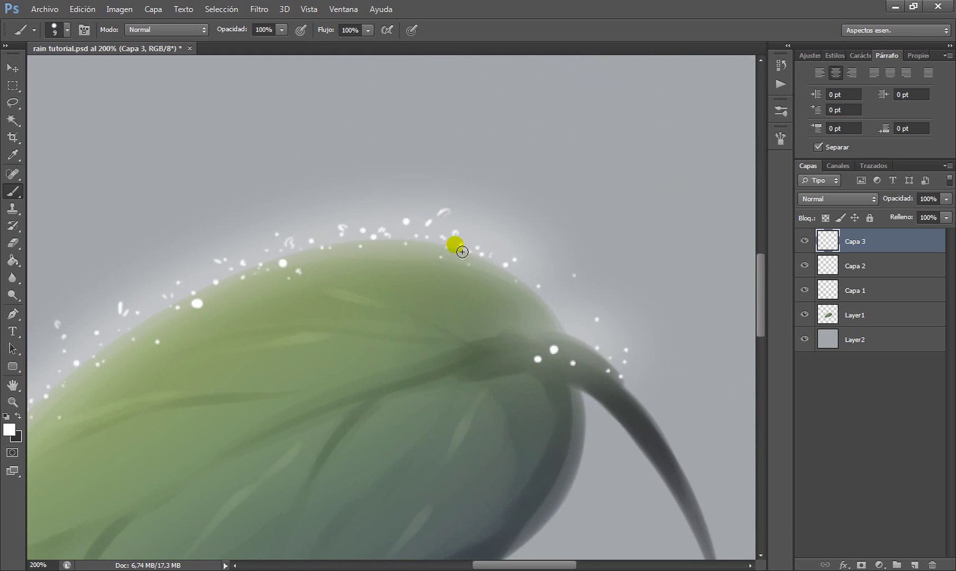
{"action": "scroll", "coordinate": [520, 275], "scroll_direction": "down", "scroll_amount": 1}
{"action": "scroll", "coordinate": [521, 275], "scroll_direction": "right", "scroll_amount": 2}
{"action": "left_click", "coordinate": [501, 326]}
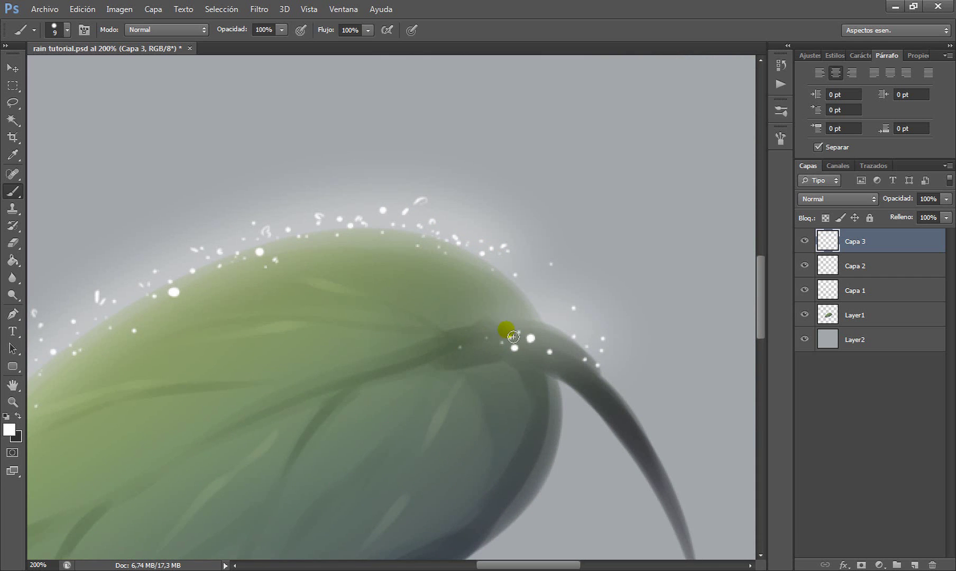
{"action": "left_click", "coordinate": [476, 328]}
{"action": "left_click", "coordinate": [539, 321]}
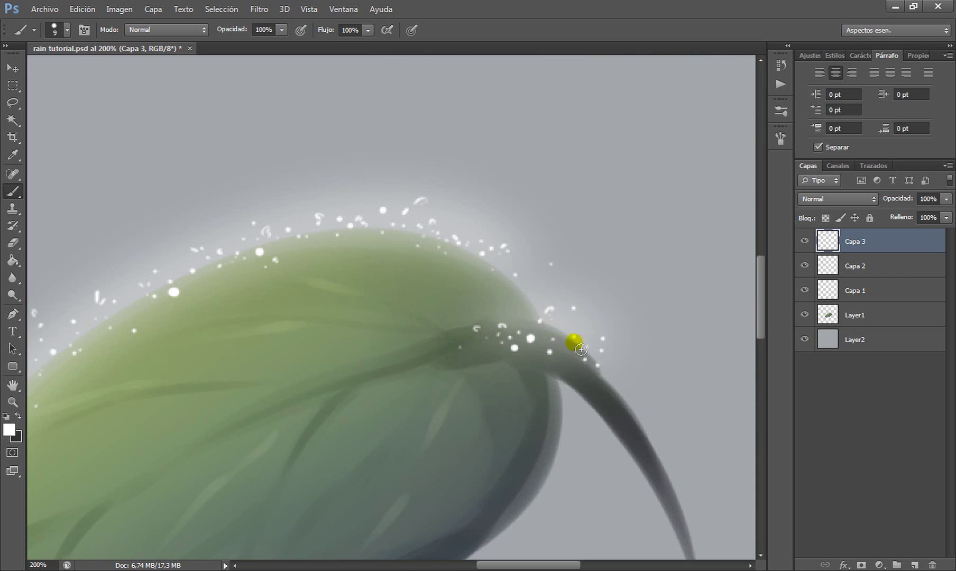
{"action": "left_click", "coordinate": [582, 324]}
{"action": "left_click", "coordinate": [614, 312]}
{"action": "left_click", "coordinate": [608, 377]}
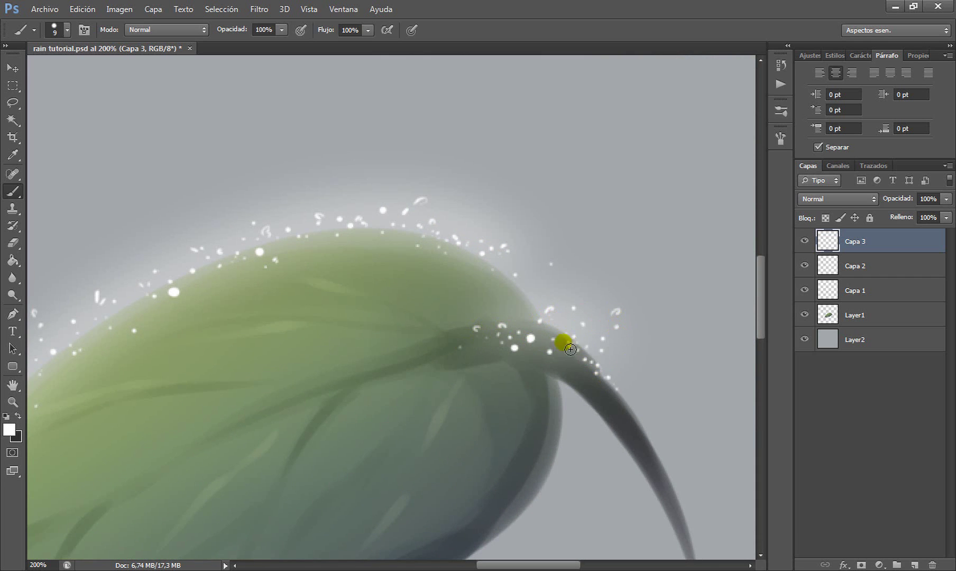
Zoom back out to view the whole leaf at 100%.
{"action": "scroll", "coordinate": [647, 365], "scroll_direction": "down", "scroll_amount": 5}
{"action": "scroll", "coordinate": [648, 365], "scroll_direction": "right", "scroll_amount": 1}
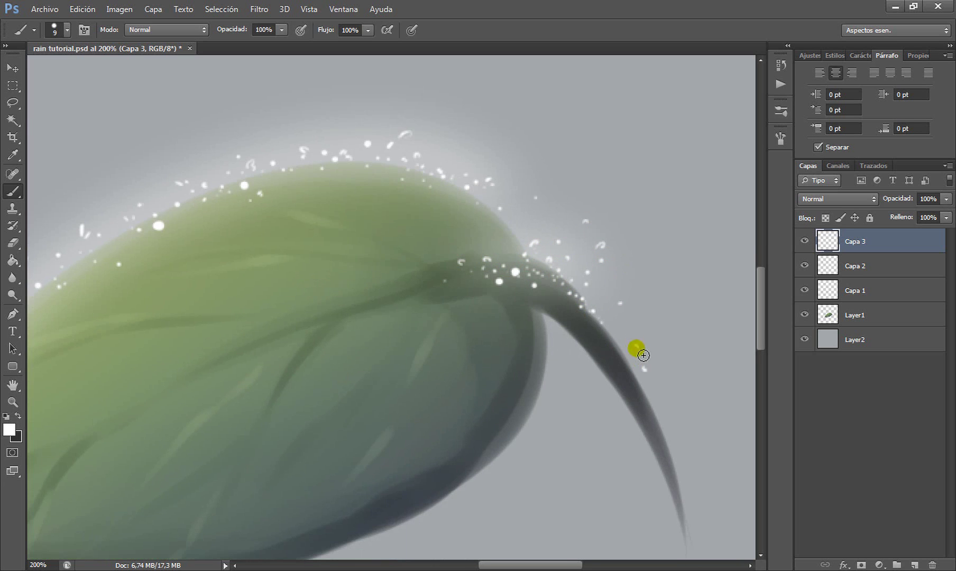
{"action": "key", "text": "ctrl+minus"}
{"action": "scroll", "coordinate": [455, 260], "scroll_direction": "left", "scroll_amount": 5}
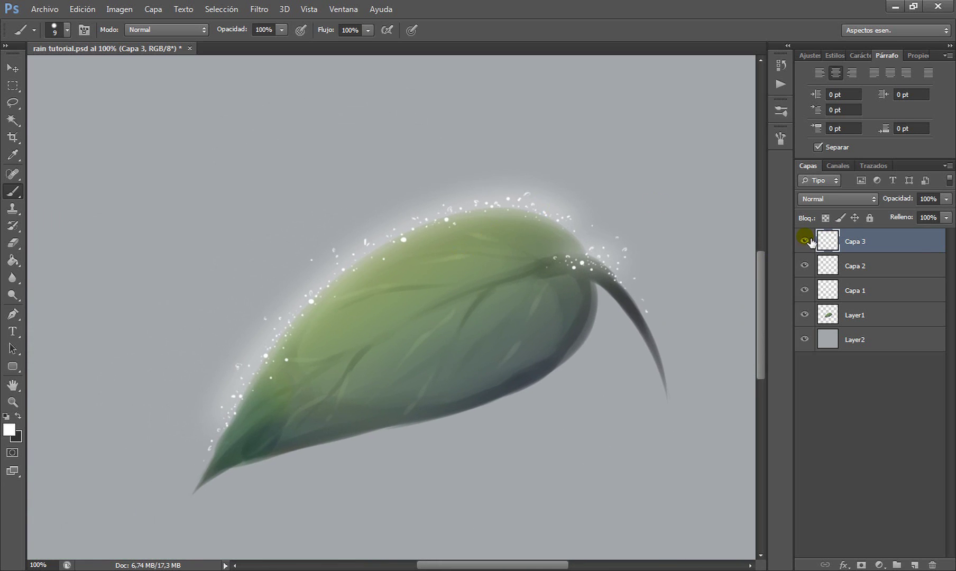
On a new layer, choose a streak brush preset sized around 104 px.
{"action": "left_click", "coordinate": [913, 565]}
{"action": "left_click", "coordinate": [34, 30]}
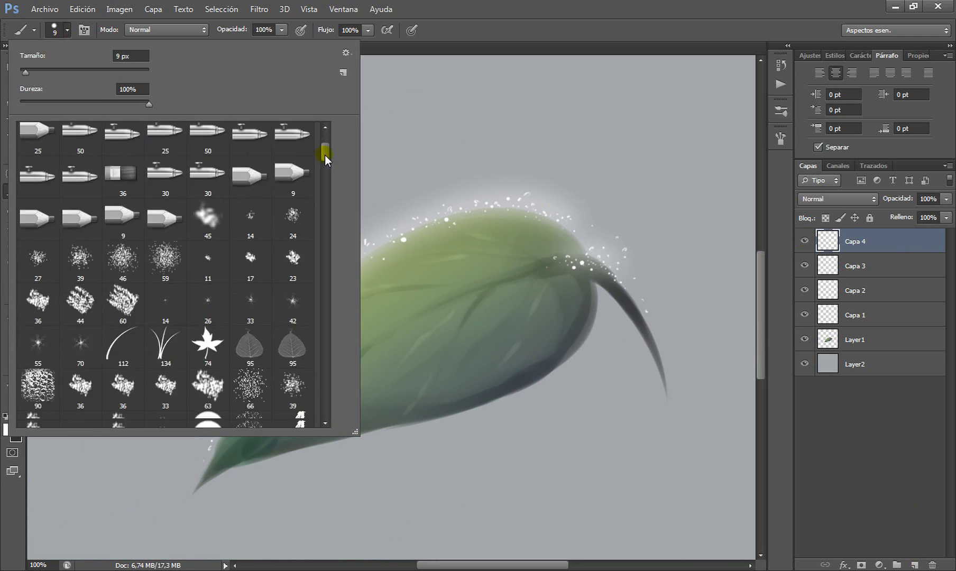
{"action": "scroll", "coordinate": [159, 264], "scroll_direction": "down", "scroll_amount": 5}
{"action": "left_click", "coordinate": [208, 166]}
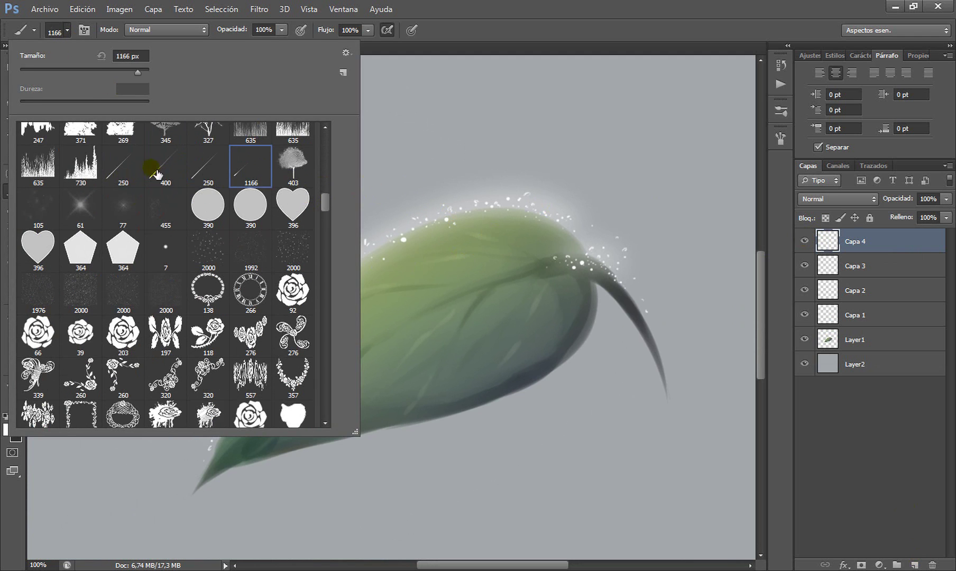
{"action": "left_click", "coordinate": [124, 166]}
{"action": "mouse_move", "coordinate": [119, 70]}
{"action": "left_mouse_down"}
{"action": "mouse_move", "coordinate": [90, 70]}
{"action": "mouse_move", "coordinate": [109, 69]}
{"action": "left_mouse_up"}
{"action": "key", "text": "Return"}
{"action": "left_click", "coordinate": [34, 30]}
{"action": "key", "text": "Return"}
Paint a vertical rain streak and stamp four thin streaks on the background.
{"action": "left_click_drag", "start_coordinate": [290, 106], "coordinate": [322, 195]}
{"action": "left_click", "coordinate": [161, 284], "text": "shift"}
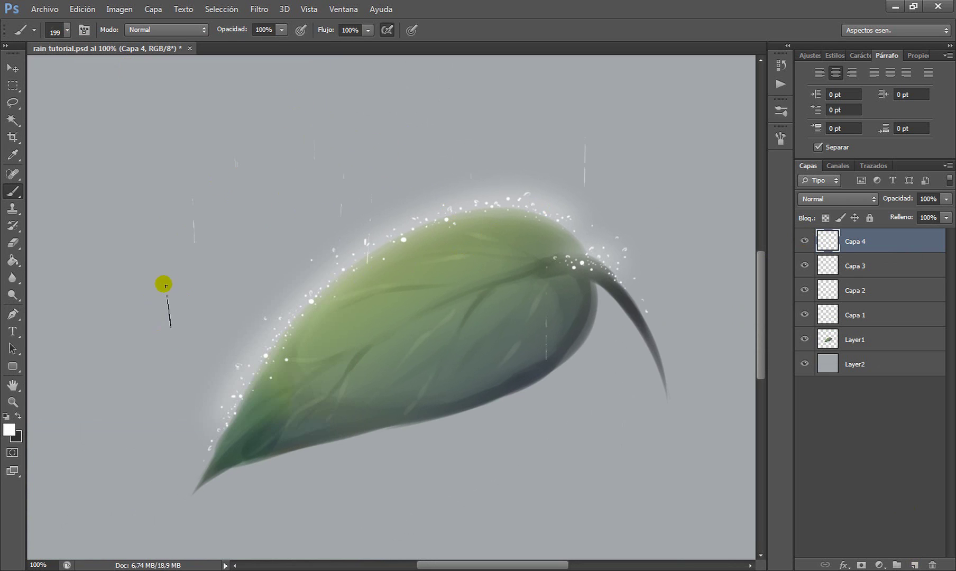
{"action": "left_click", "coordinate": [267, 305], "text": "shift"}
{"action": "left_click", "coordinate": [478, 158], "text": "shift"}
{"action": "left_click", "coordinate": [522, 255], "text": "shift"}
Reduce the streak brush size and add another empty layer.
{"action": "right_click", "coordinate": [161, 68]}
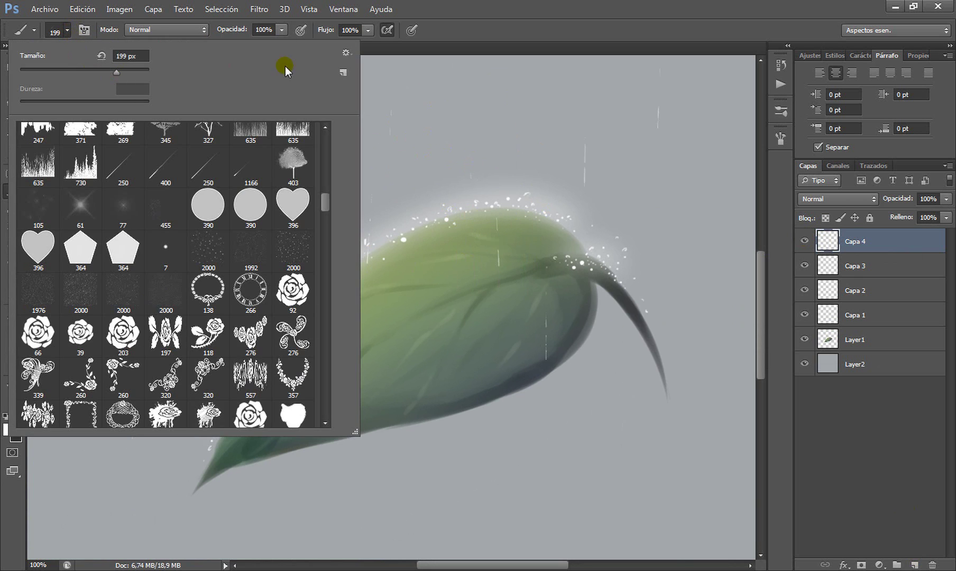
{"action": "left_click", "coordinate": [781, 138]}
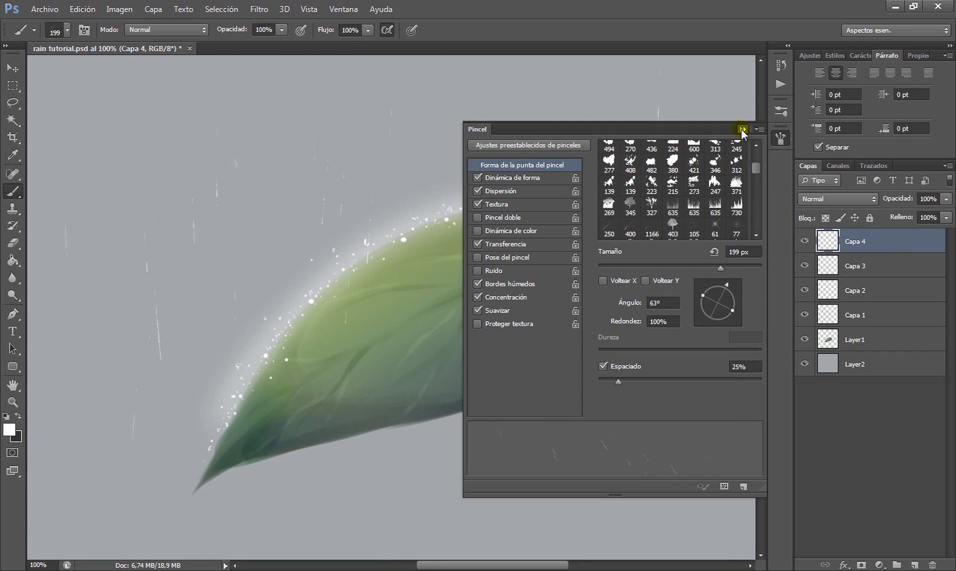
{"action": "left_click", "coordinate": [780, 139]}
{"action": "left_click", "coordinate": [67, 30]}
{"action": "left_click_drag", "start_coordinate": [109, 67], "coordinate": [89, 68]}
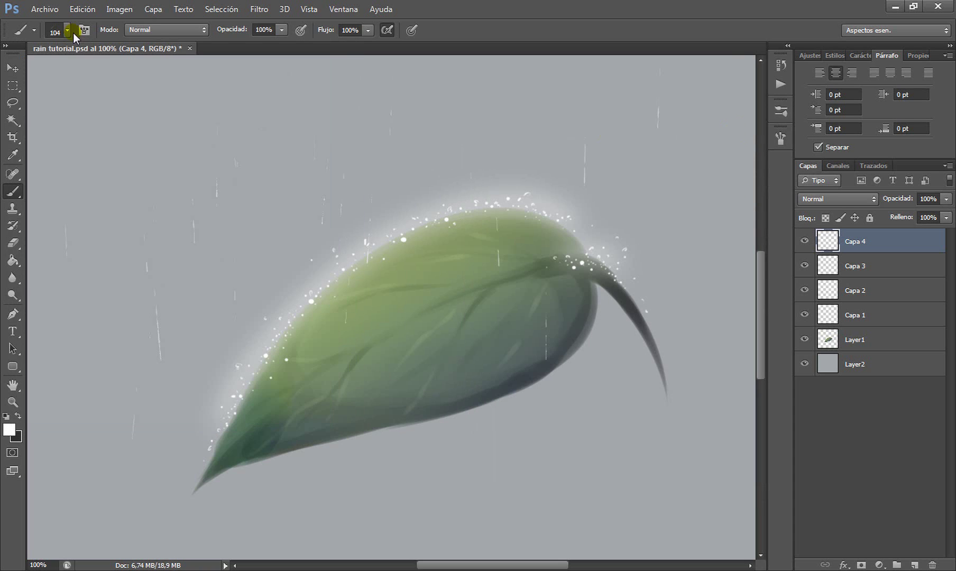
{"action": "left_click", "coordinate": [914, 564]}
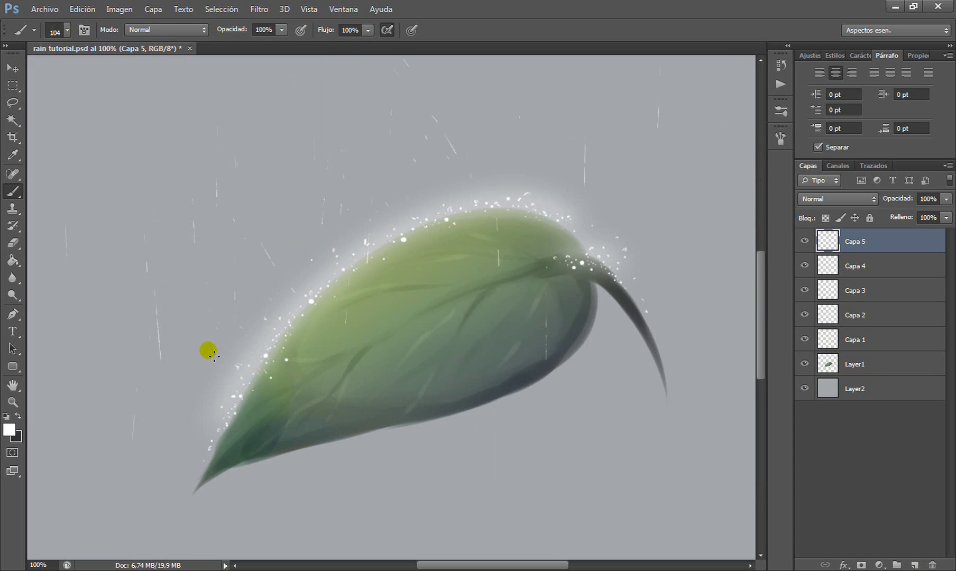
Tilt the streak brush to 35° and stamp slanted rain streaks above the leaf.
{"action": "left_click", "coordinate": [780, 138]}
{"action": "left_click", "coordinate": [377, 207]}
{"action": "left_click", "coordinate": [780, 139]}
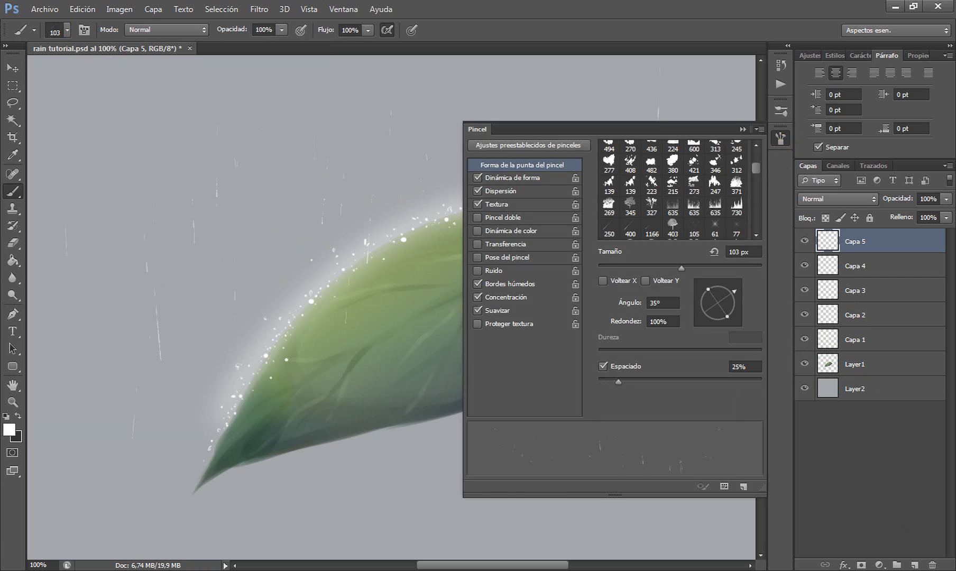
{"action": "left_click", "coordinate": [742, 129]}
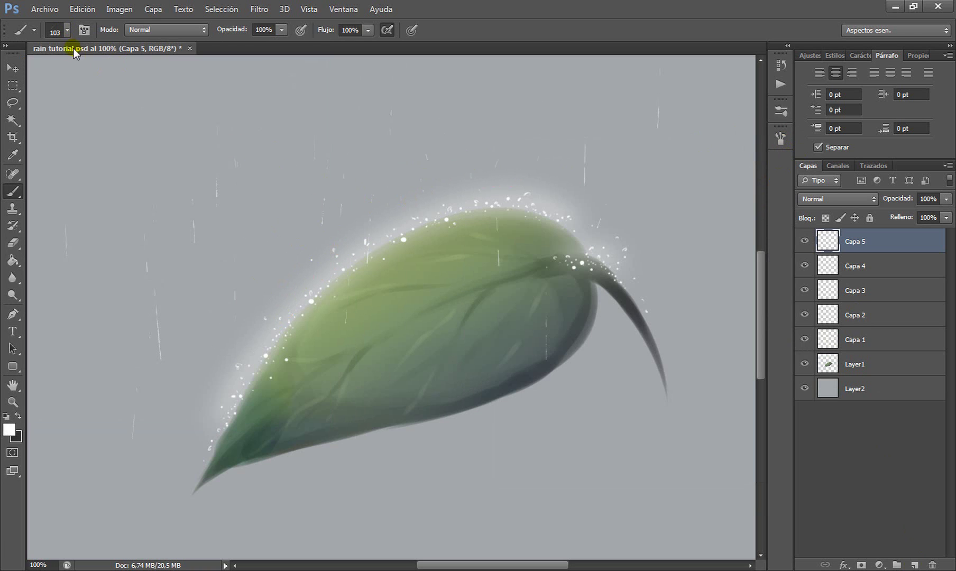
{"action": "left_click", "coordinate": [780, 139]}
{"action": "left_click_drag", "start_coordinate": [629, 381], "coordinate": [619, 382]}
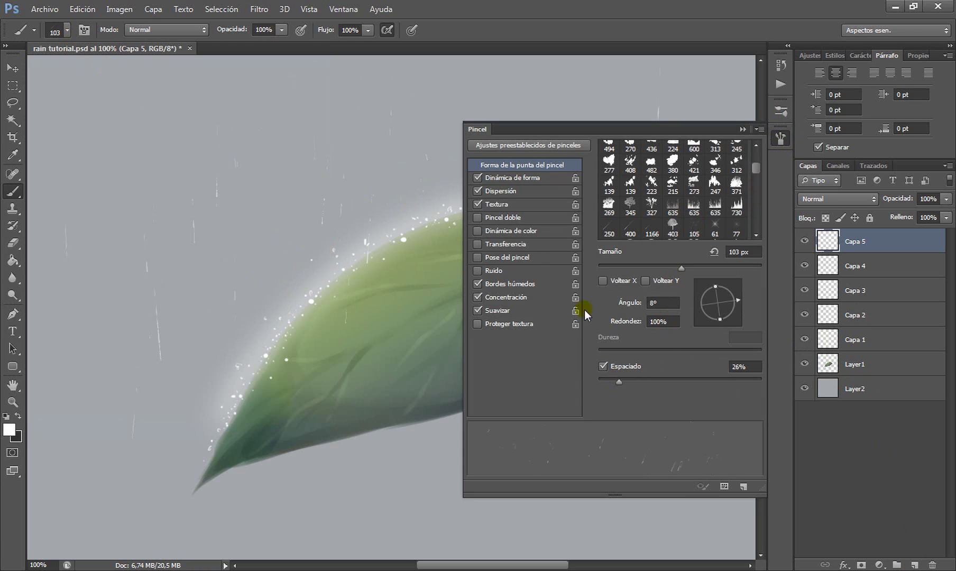
{"action": "key", "text": "F5"}
{"action": "key", "text": "F5"}
{"action": "key", "text": "F5"}
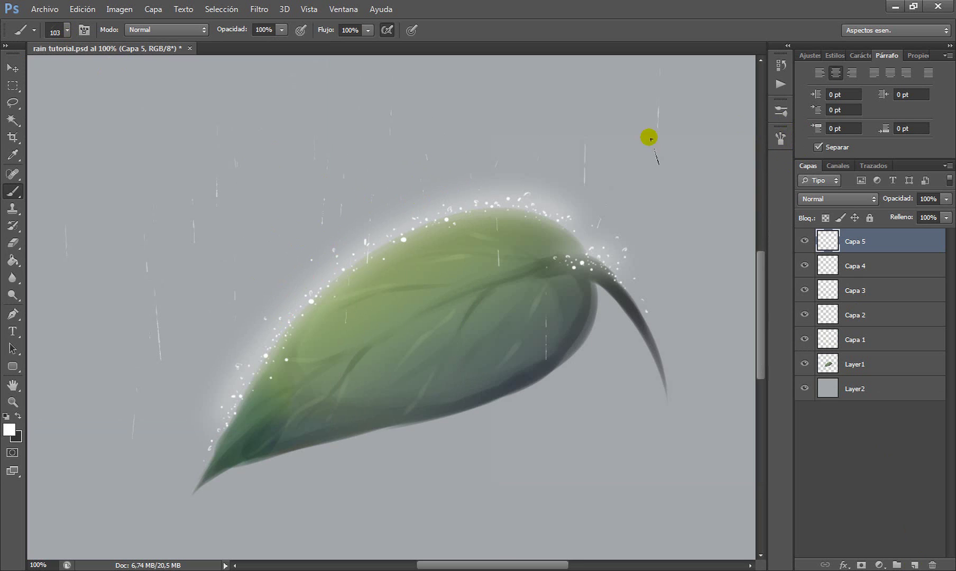
{"action": "key", "text": "F5"}
{"action": "key", "text": "F5"}
{"action": "left_click", "coordinate": [478, 169]}
Delete the extra rain layer and pick the 250 px streak brush, undoing a trial streak.
{"action": "left_click", "coordinate": [931, 565]}
{"action": "left_click", "coordinate": [407, 221]}
{"action": "left_click", "coordinate": [67, 30]}
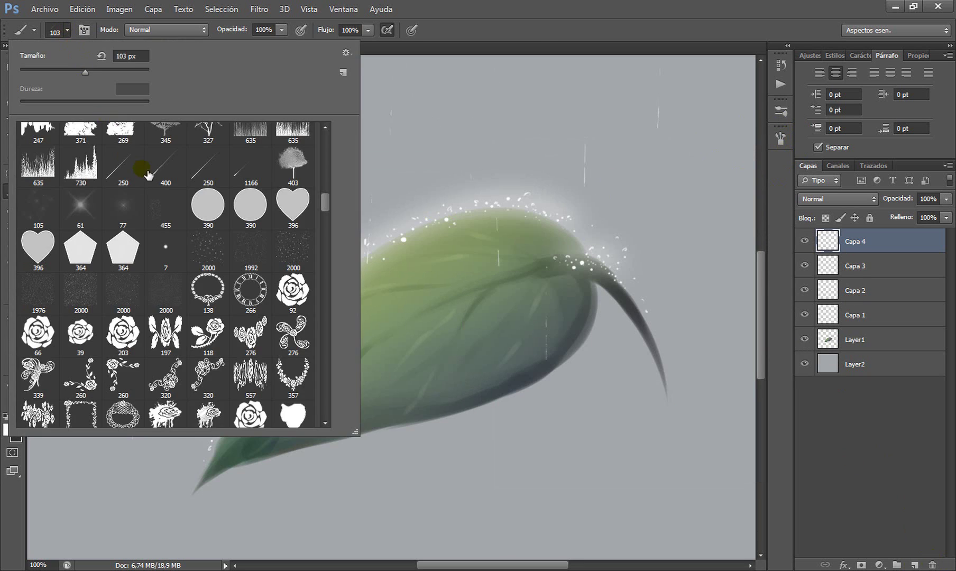
{"action": "left_click", "coordinate": [145, 170]}
{"action": "left_click", "coordinate": [67, 30]}
{"action": "left_click_drag", "start_coordinate": [583, 252], "coordinate": [580, 196]}
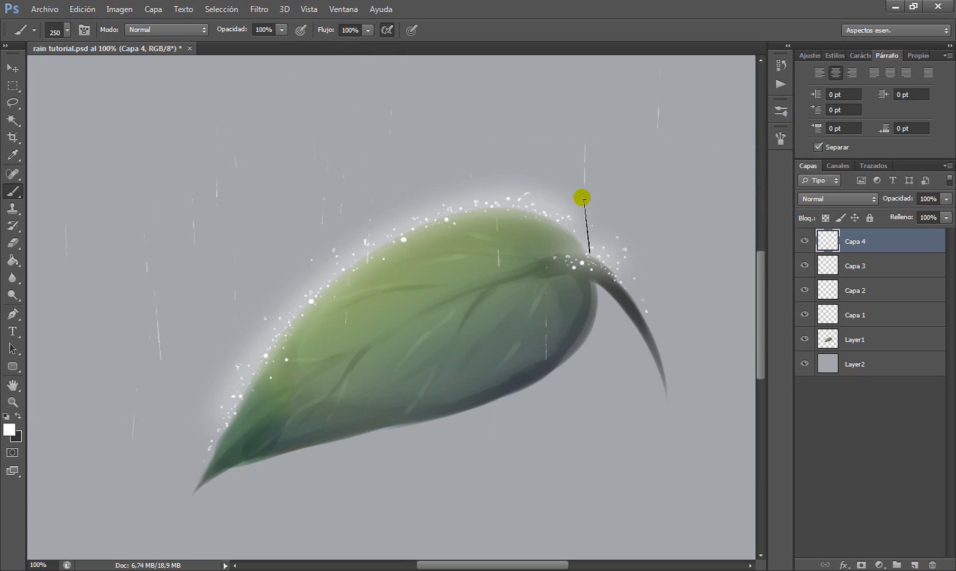
{"action": "key", "text": "ctrl+z"}
On a new layer, paint rain streaks left of the leaf and across the upper background.
{"action": "left_click", "coordinate": [915, 564]}
{"action": "left_click_drag", "start_coordinate": [356, 251], "coordinate": [348, 196]}
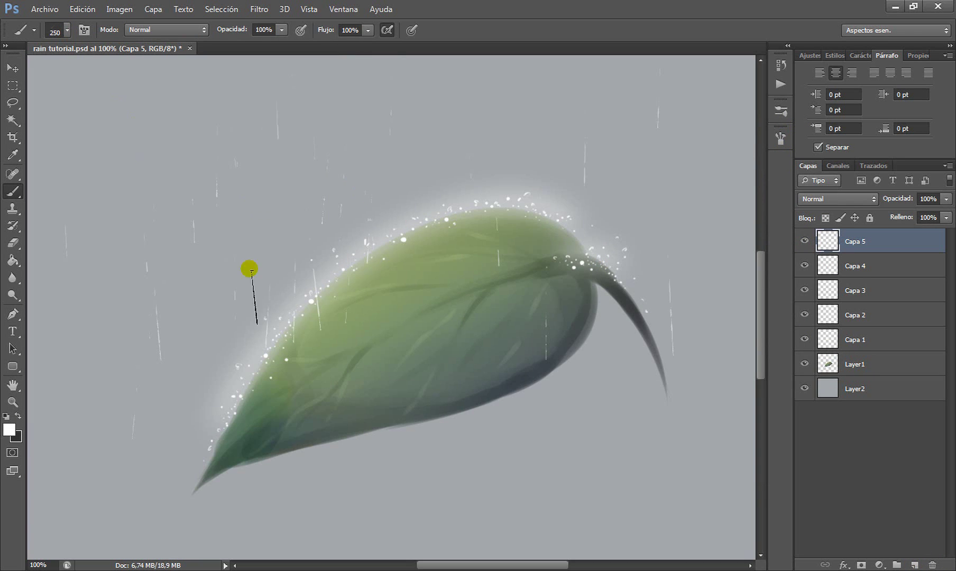
{"action": "key", "text": "F5"}
{"action": "left_click", "coordinate": [742, 129]}
{"action": "left_click", "coordinate": [67, 31]}
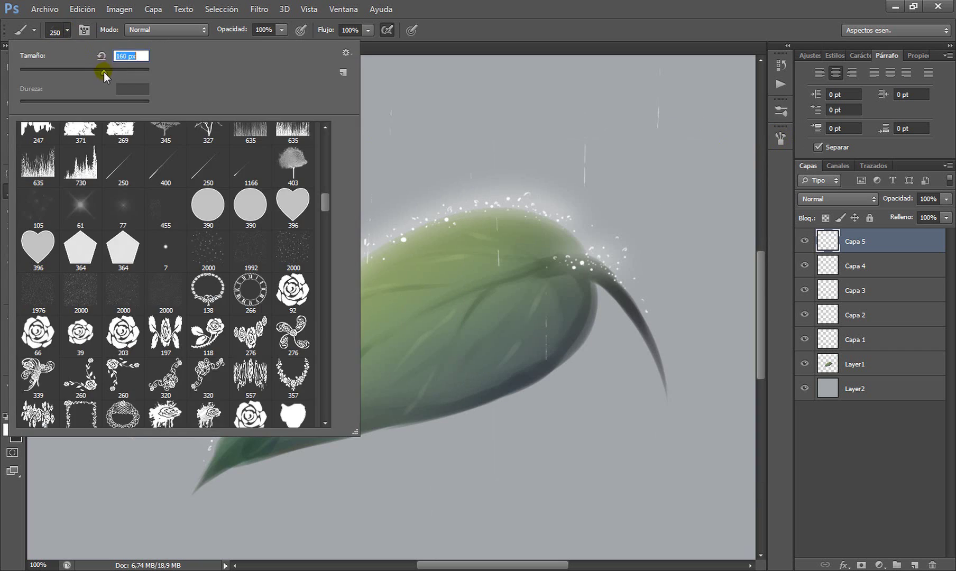
{"action": "left_click_drag", "start_coordinate": [104, 70], "coordinate": [85, 71]}
{"action": "key", "text": "Return"}
{"action": "mouse_move", "coordinate": [326, 272]}
{"action": "left_mouse_down"}
{"action": "mouse_move", "coordinate": [382, 221]}
{"action": "mouse_move", "coordinate": [545, 161]}
{"action": "mouse_move", "coordinate": [503, 90]}
{"action": "mouse_move", "coordinate": [287, 277]}
{"action": "left_mouse_up"}
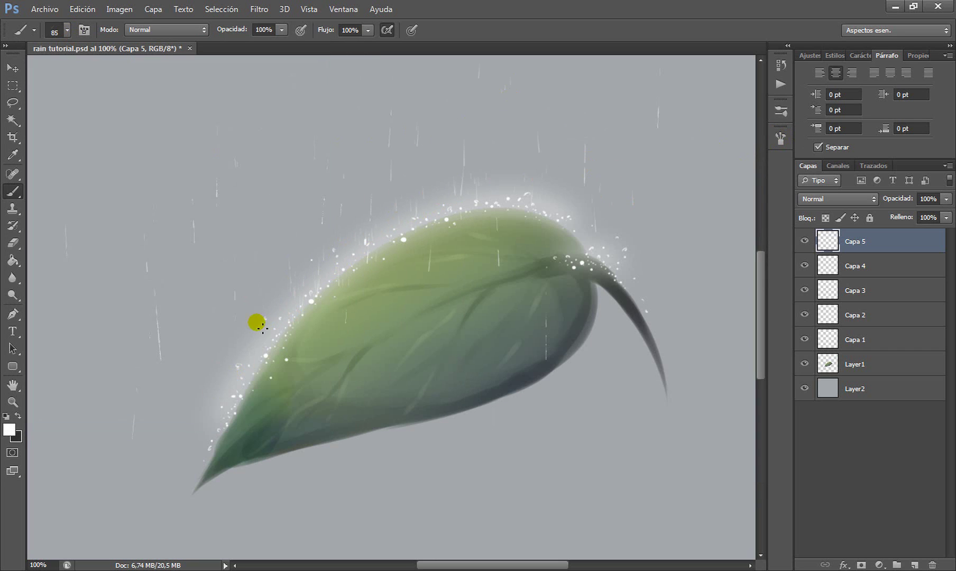
Enlarge the brush to 141, then 195 px, and add empty layer Capa 6.
{"action": "right_click", "coordinate": [187, 171]}
{"action": "left_click_drag", "start_coordinate": [301, 180], "coordinate": [206, 412]}
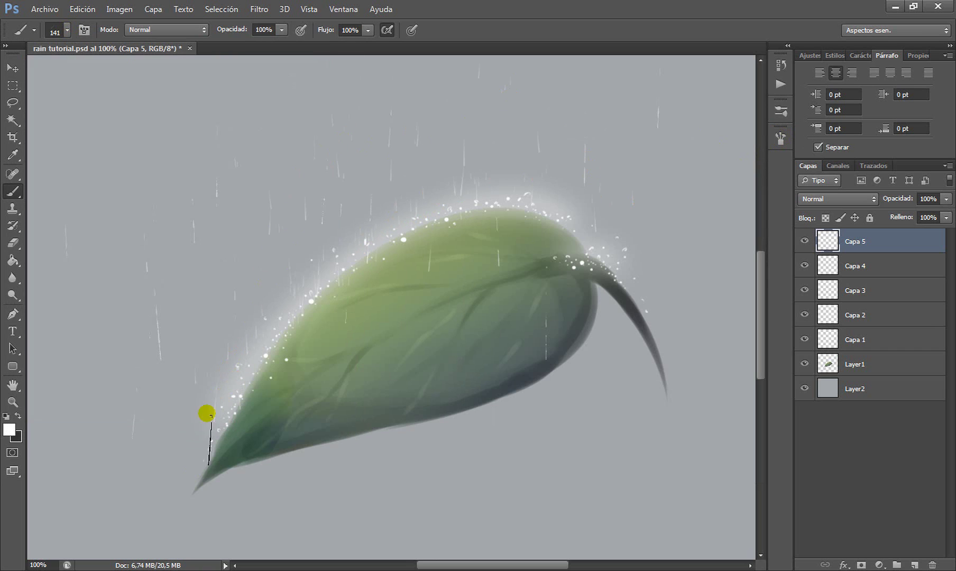
{"action": "left_click", "coordinate": [67, 30]}
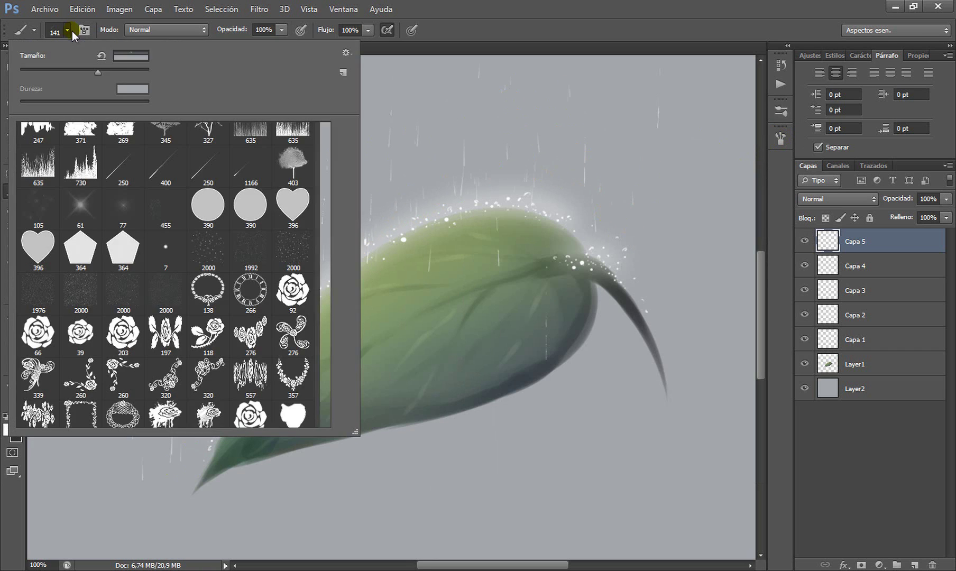
{"action": "left_click", "coordinate": [67, 31]}
{"action": "key", "text": "Return"}
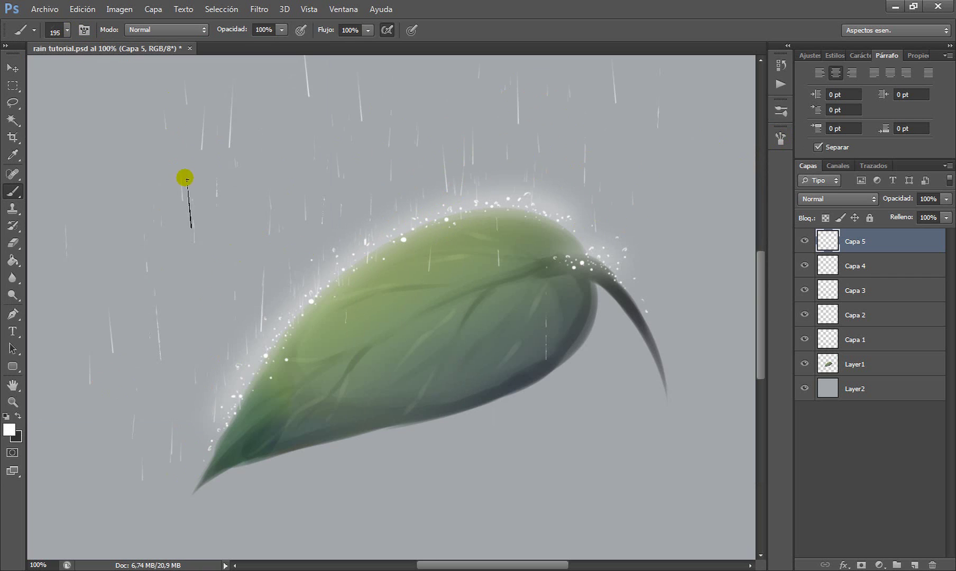
{"action": "left_click", "coordinate": [914, 564]}
Switch to a hard round brush sized at 7 px.
{"action": "left_click", "coordinate": [67, 30]}
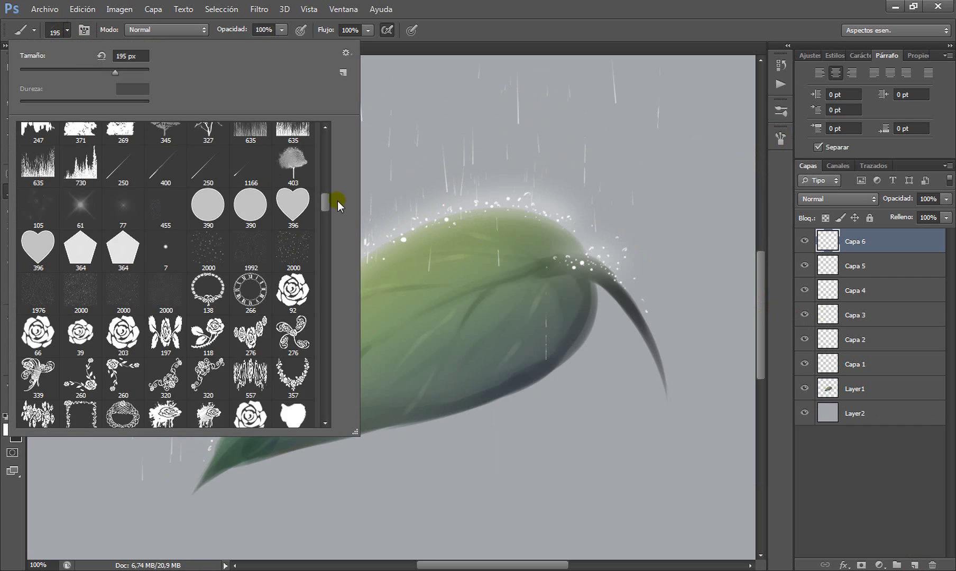
{"action": "left_click_drag", "start_coordinate": [327, 203], "coordinate": [327, 127]}
{"action": "left_click", "coordinate": [165, 143]}
{"action": "key", "text": "Return"}
{"action": "left_click", "coordinate": [68, 30]}
{"action": "left_click_drag", "start_coordinate": [66, 57], "coordinate": [60, 57]}
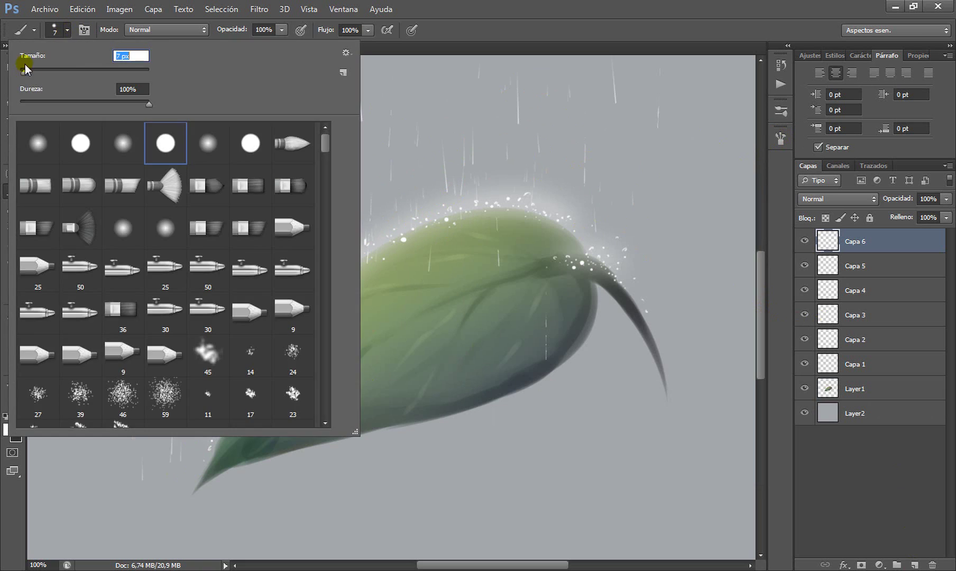
{"action": "key", "text": "Return"}
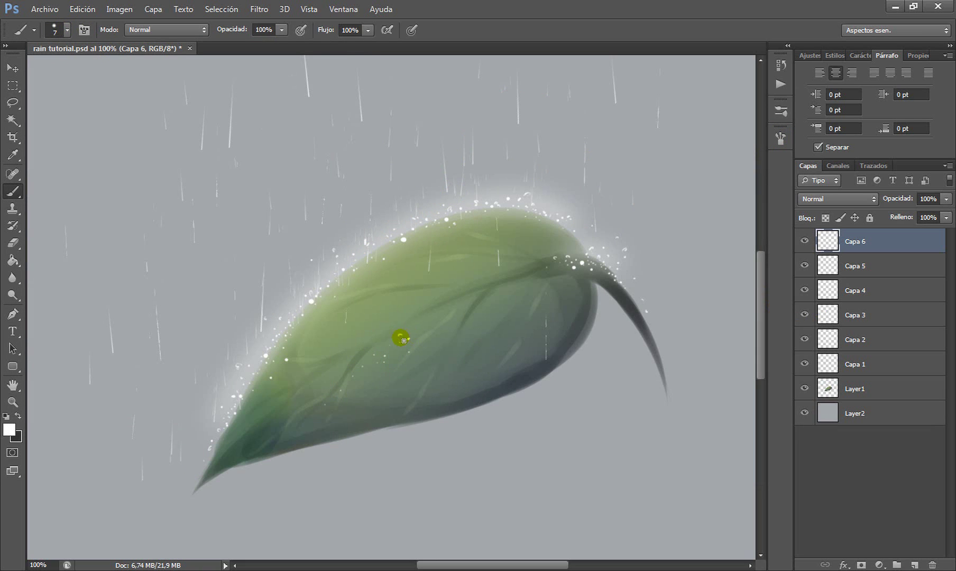
Dab four small white water beads across the leaf.
{"action": "left_click", "coordinate": [440, 324]}
{"action": "left_click", "coordinate": [478, 298]}
{"action": "left_click", "coordinate": [507, 303]}
{"action": "left_click", "coordinate": [490, 292]}
On a new layer, paint white highlight strokes across the leaf with a 31 px brush.
{"action": "left_click", "coordinate": [915, 564]}
{"action": "left_click", "coordinate": [67, 30]}
{"action": "left_click_drag", "start_coordinate": [60, 57], "coordinate": [79, 57]}
{"action": "key", "text": "Return"}
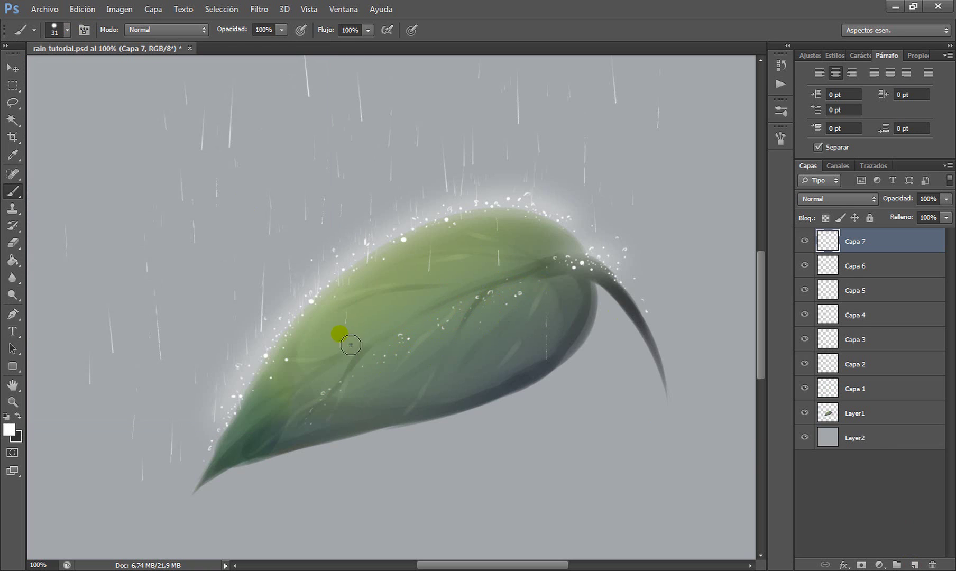
{"action": "mouse_move", "coordinate": [307, 420]}
{"action": "left_mouse_down"}
{"action": "mouse_move", "coordinate": [538, 297]}
{"action": "mouse_move", "coordinate": [311, 415]}
{"action": "left_mouse_up"}
Soften the highlights with a 25-pixel Gaussian blur.
{"action": "left_click", "coordinate": [259, 9]}
{"action": "left_click", "coordinate": [170, 292]}
{"action": "left_click_drag", "start_coordinate": [687, 413], "coordinate": [707, 415]}
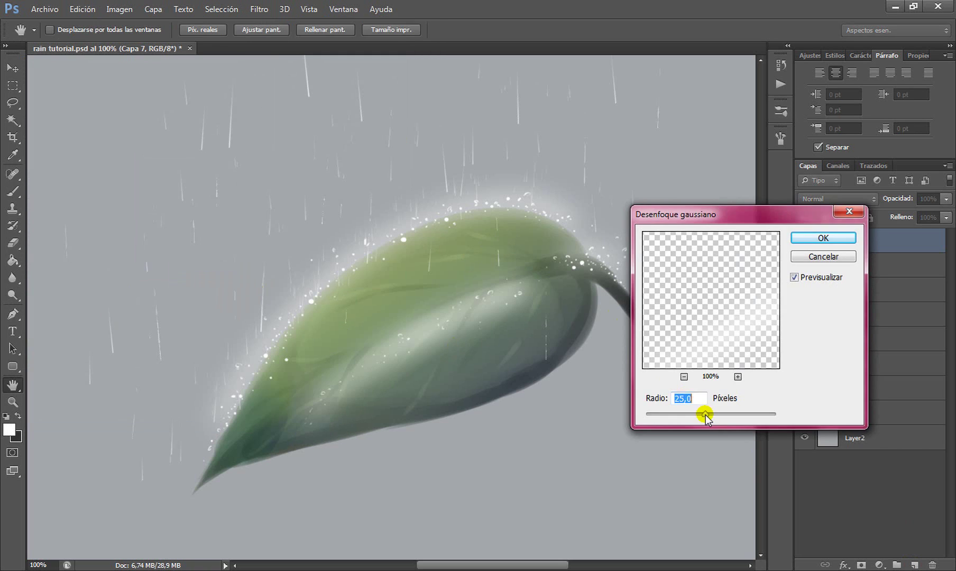
{"action": "left_click", "coordinate": [823, 238]}
{"action": "key", "text": "b"}
On a new layer, paint six short white rain marks across the leaf with an 8 px brush.
{"action": "key", "text": "ctrl+shift+alt+n"}
{"action": "left_click", "coordinate": [67, 30]}
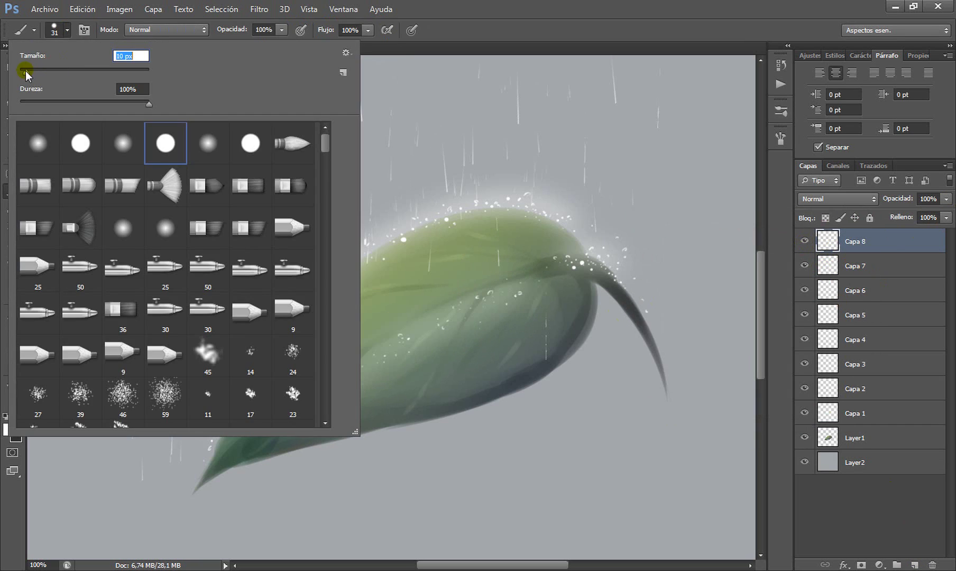
{"action": "left_click_drag", "start_coordinate": [25, 69], "coordinate": [24, 69]}
{"action": "key", "text": "Return"}
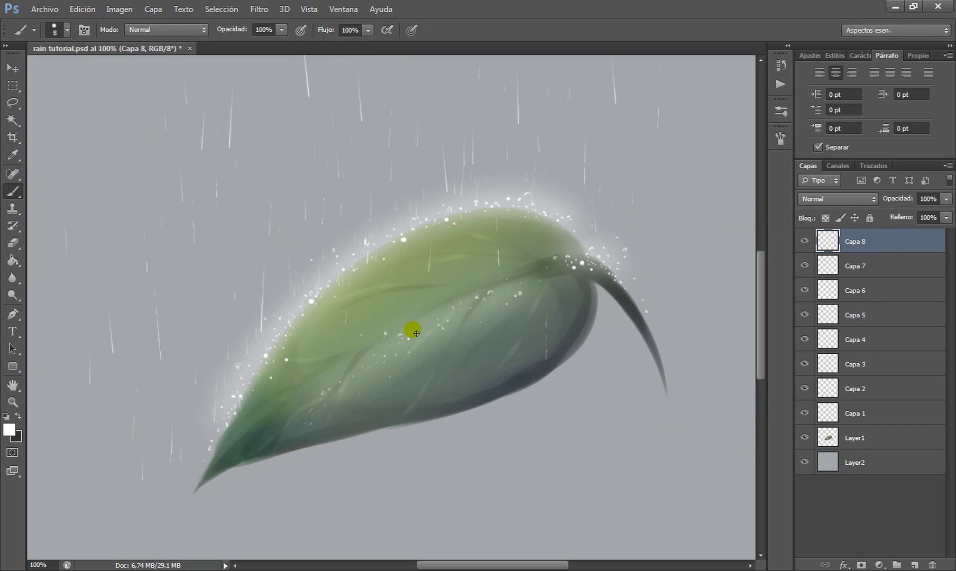
{"action": "left_click_drag", "start_coordinate": [426, 206], "coordinate": [424, 214]}
{"action": "left_click_drag", "start_coordinate": [483, 281], "coordinate": [482, 291]}
{"action": "left_click_drag", "start_coordinate": [339, 379], "coordinate": [342, 389]}
{"action": "left_click_drag", "start_coordinate": [305, 308], "coordinate": [305, 293]}
{"action": "left_click_drag", "start_coordinate": [257, 359], "coordinate": [256, 368]}
{"action": "left_click_drag", "start_coordinate": [581, 229], "coordinate": [581, 251]}
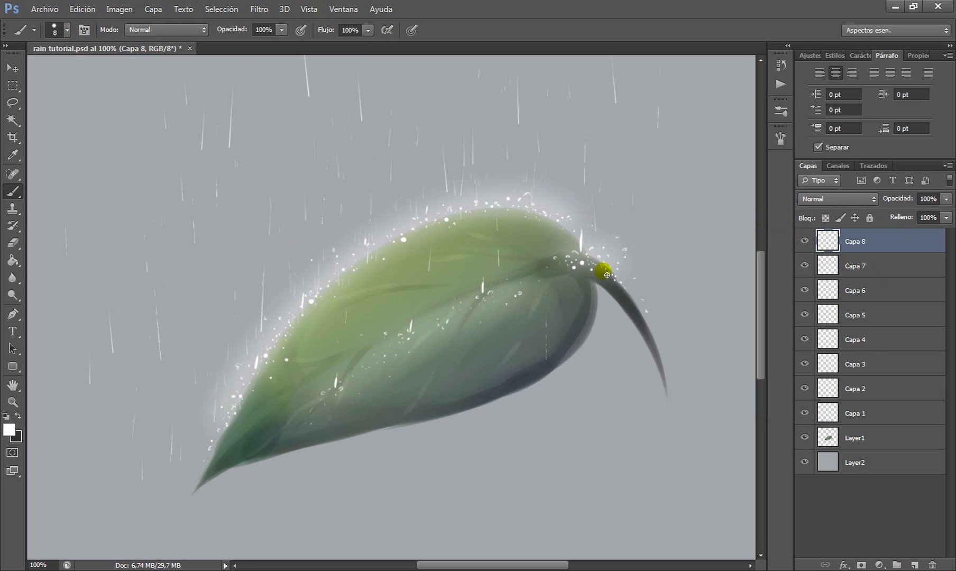
On a new layer, draw white drips at the leaf tip and lower edge with inner highlights.
{"action": "left_click", "coordinate": [913, 563]}
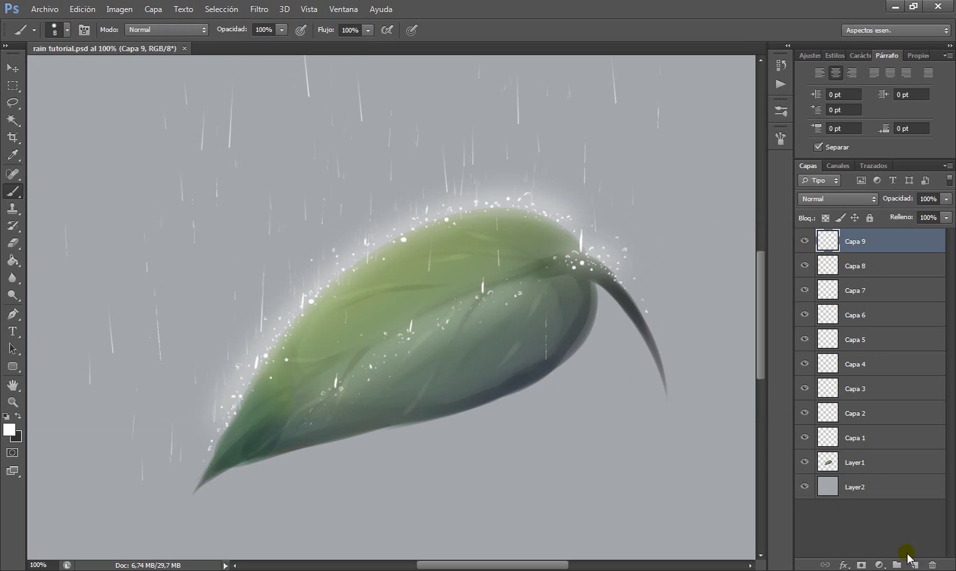
{"action": "mouse_move", "coordinate": [279, 415]}
{"action": "left_mouse_down"}
{"action": "mouse_move", "coordinate": [198, 502]}
{"action": "mouse_move", "coordinate": [217, 455]}
{"action": "left_mouse_up"}
{"action": "left_click_drag", "start_coordinate": [509, 280], "coordinate": [525, 273]}
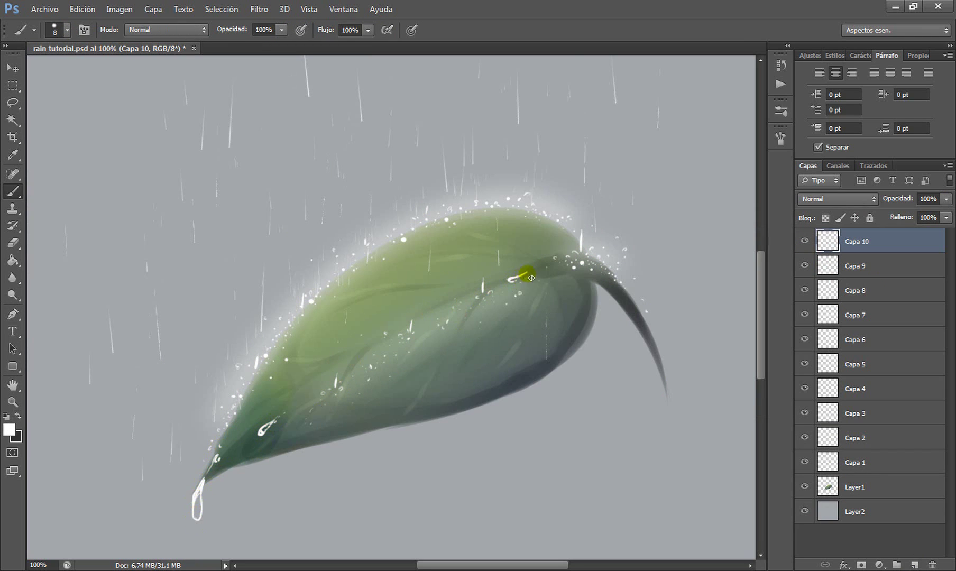
{"action": "mouse_move", "coordinate": [521, 360]}
{"action": "left_mouse_down"}
{"action": "mouse_move", "coordinate": [486, 411]}
{"action": "mouse_move", "coordinate": [501, 390]}
{"action": "left_mouse_up"}
{"action": "left_click", "coordinate": [504, 386]}
{"action": "left_click_drag", "start_coordinate": [367, 433], "coordinate": [367, 435]}
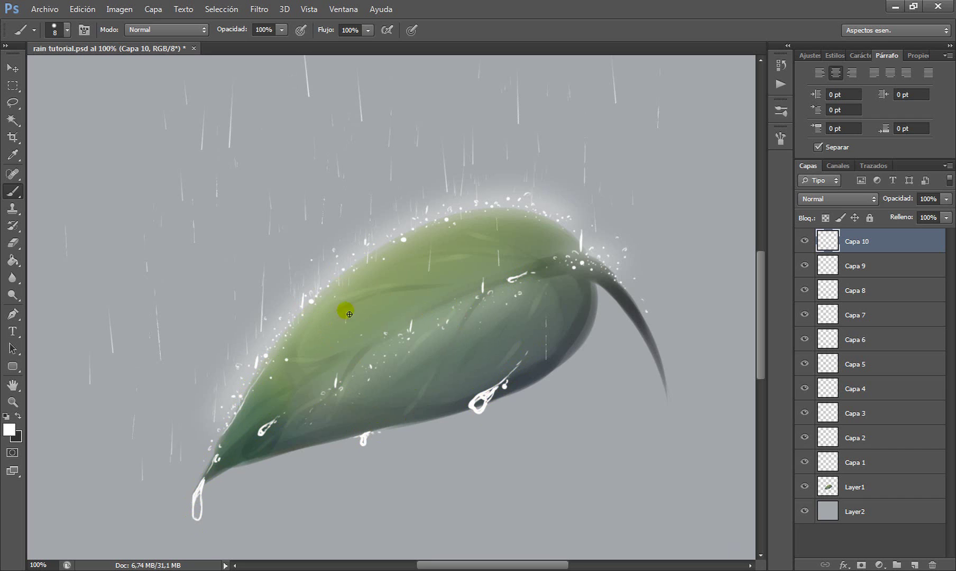
{"action": "left_click_drag", "start_coordinate": [463, 411], "coordinate": [455, 417]}
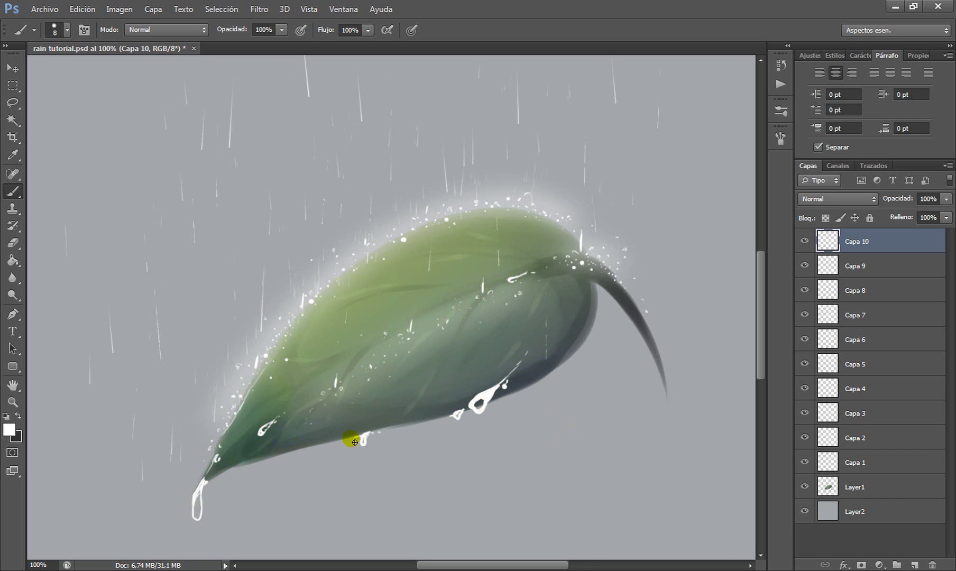
{"action": "left_click", "coordinate": [13, 242]}
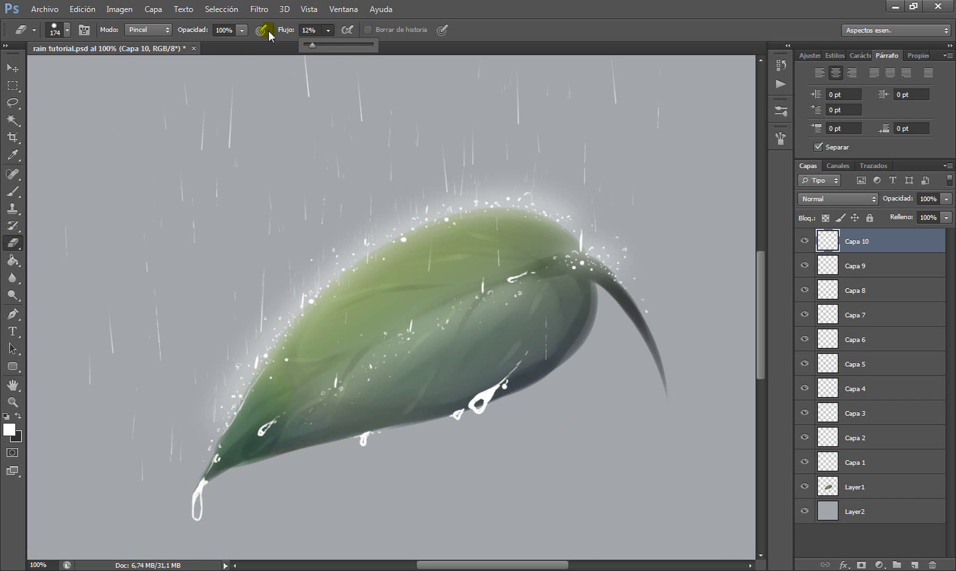
Soften the large drip's outline with the eraser at 48% opacity.
{"action": "left_click", "coordinate": [67, 30]}
{"action": "key", "text": "4"}
{"action": "key", "text": "8"}
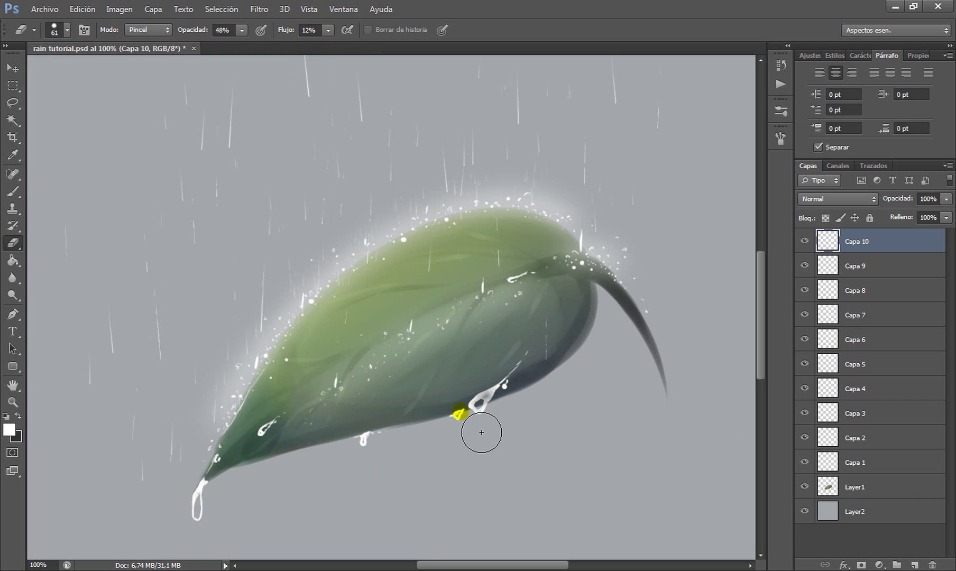
Paint the drip interiors on a new layer below the drips, set to 31% opacity.
{"action": "left_click", "coordinate": [854, 266]}
{"action": "key", "text": "ctrl+shift+alt+n"}
{"action": "key", "text": "b"}
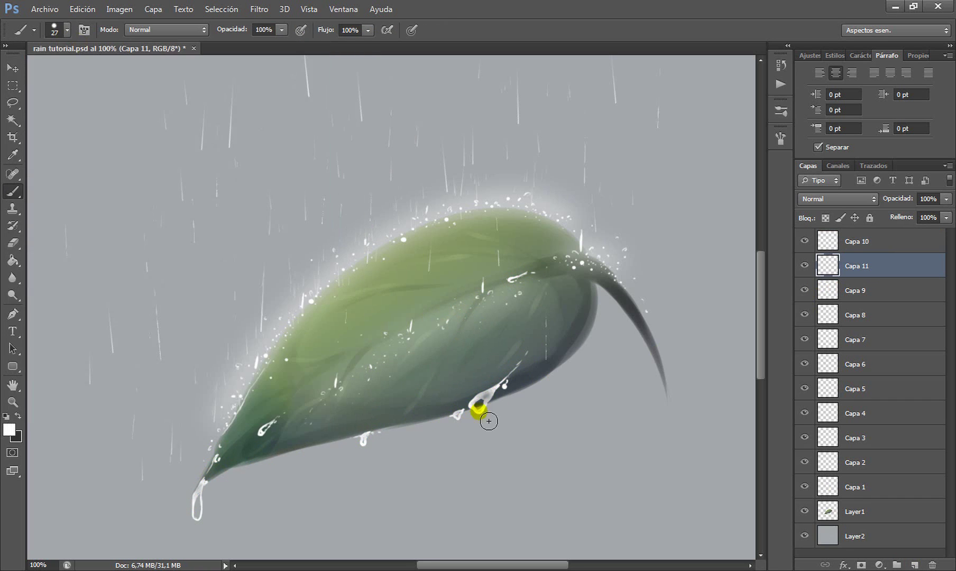
{"action": "left_click_drag", "start_coordinate": [898, 199], "coordinate": [848, 230]}
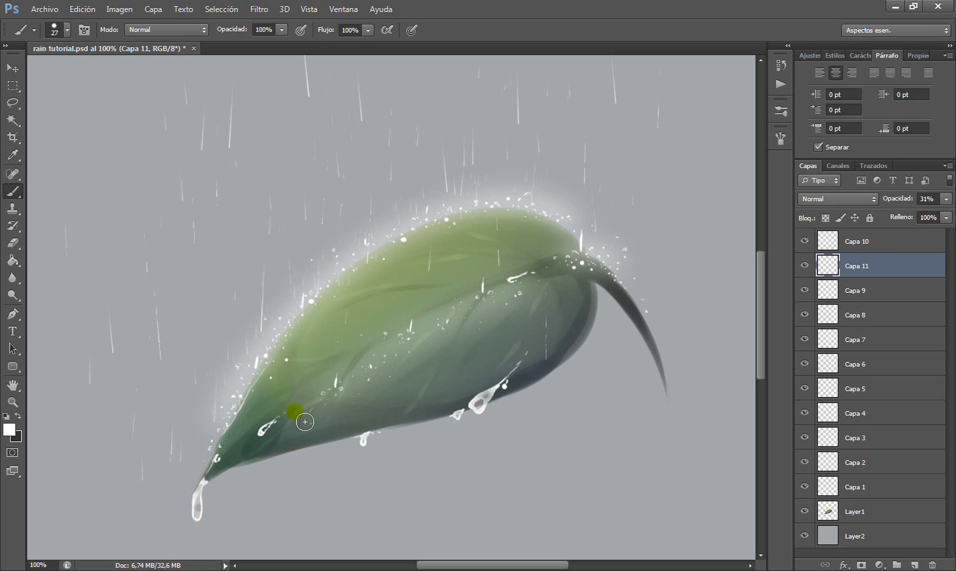
{"action": "key", "text": "alt+bracketright"}
{"action": "key", "text": "e"}
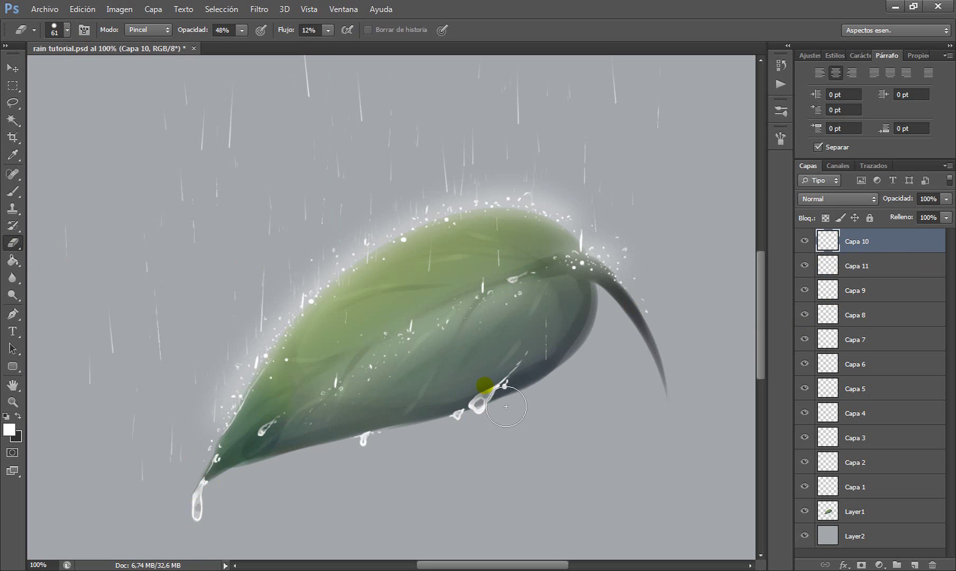